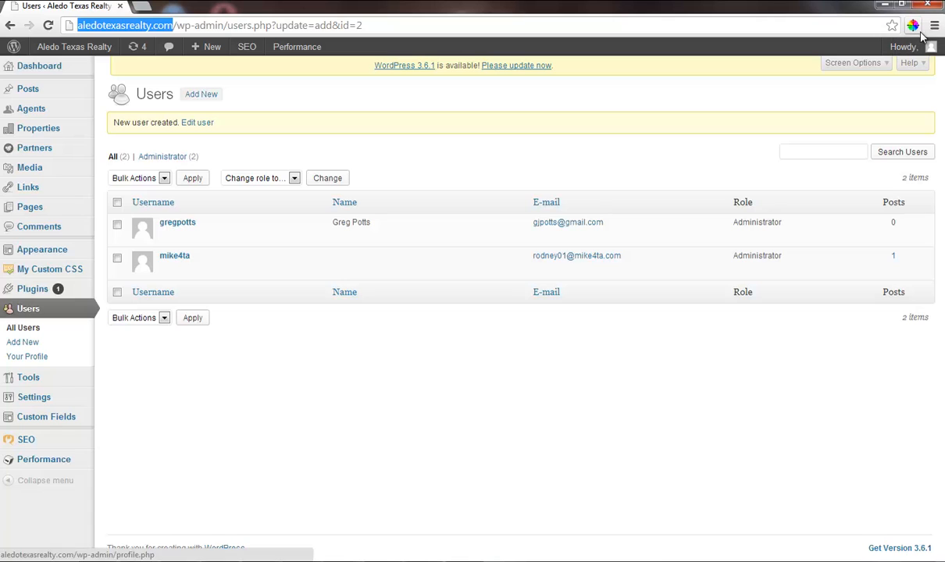
Open aledotexasrealty.com in a new browser tab and look over its home page.
mouse_move(921, 47)
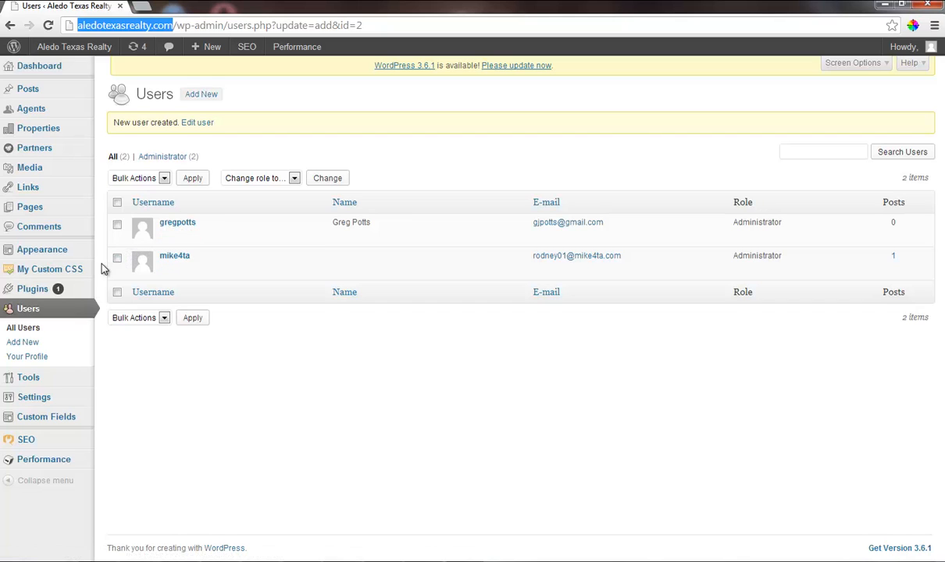
mouse_move(37, 213)
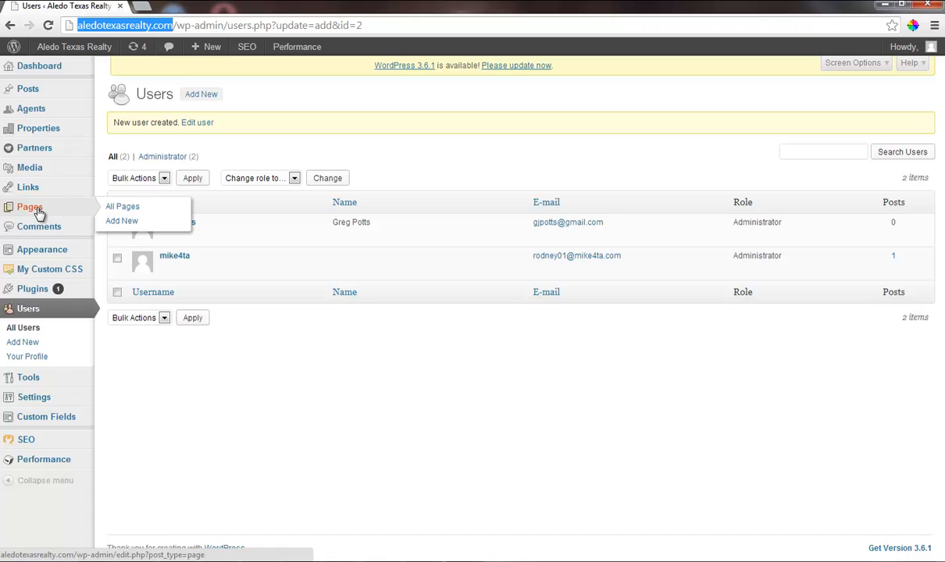
click(141, 6)
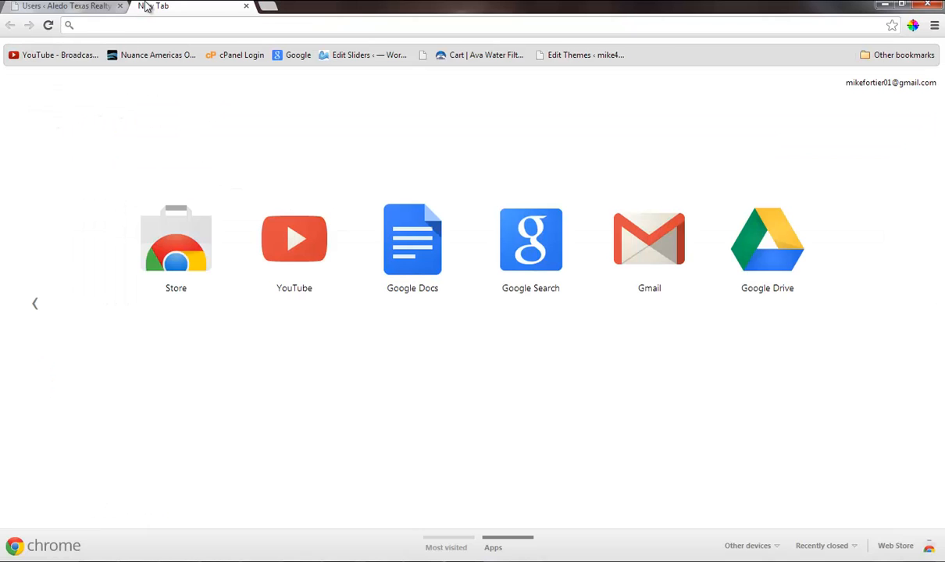
text(ale)
key(Return)
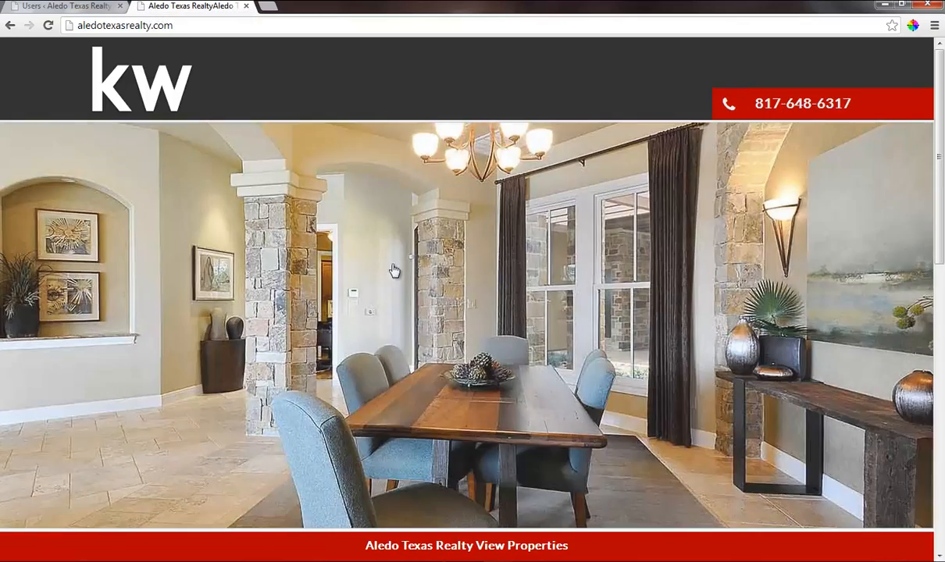
scroll(504, 301, down, 10)
scroll(503, 301, up, 10)
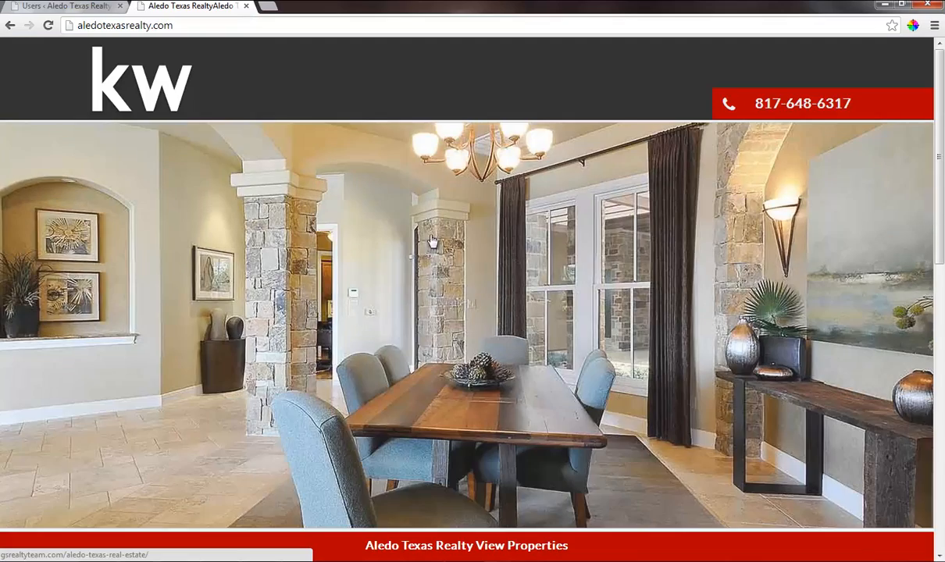
Return to the WordPress admin and start a new page.
click(56, 11)
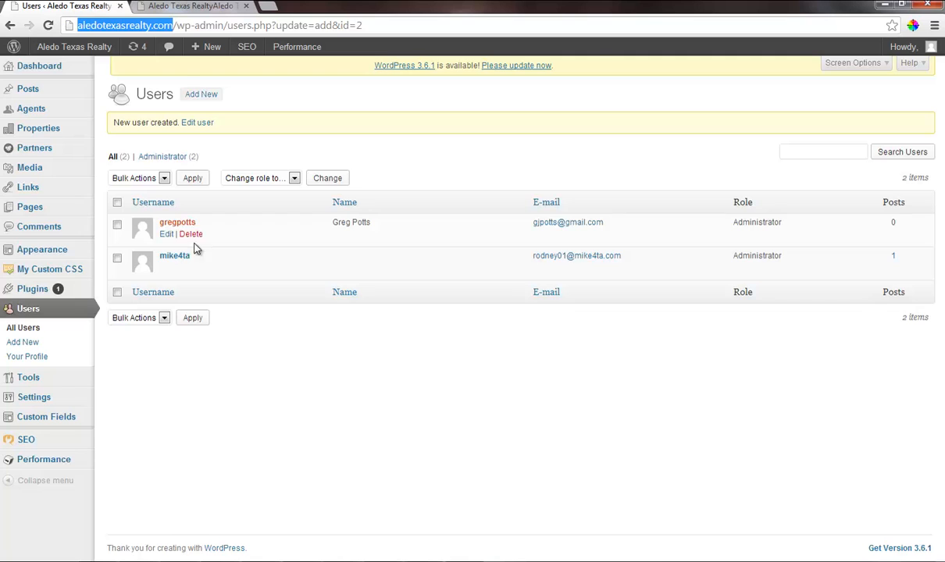
mouse_move(82, 209)
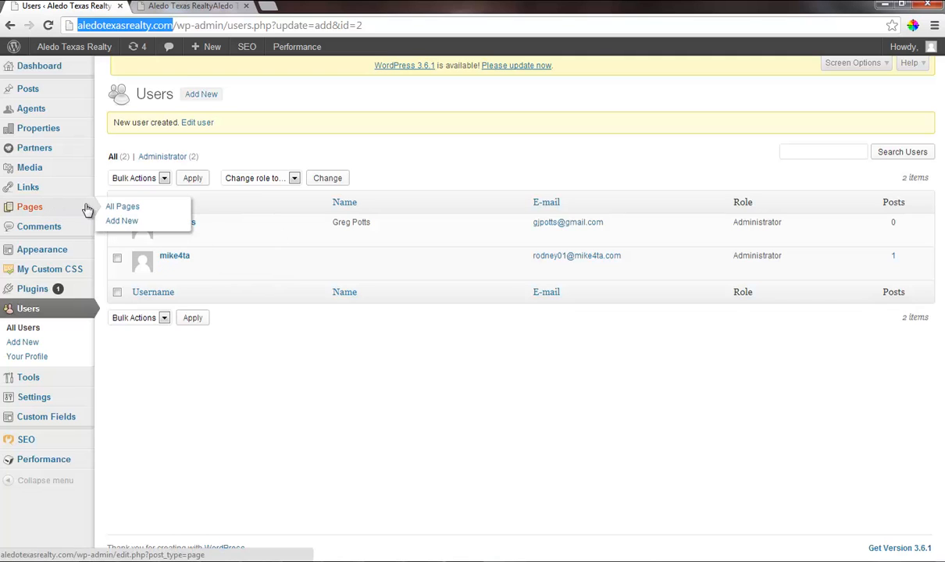
click(131, 207)
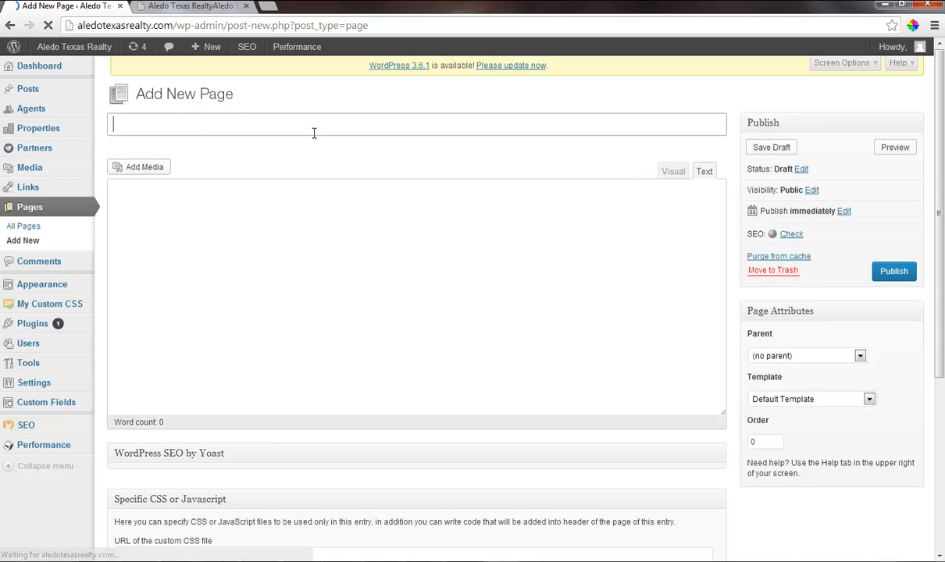
Title the page "MLS Listings for Aledo Texas Real Estate" and copy the title text.
text(M)
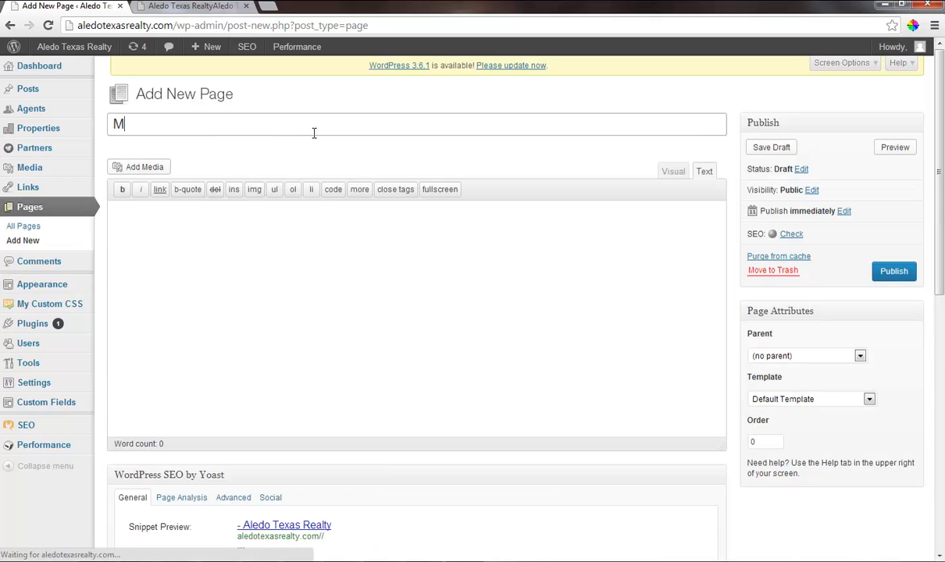
text(LS Listings)
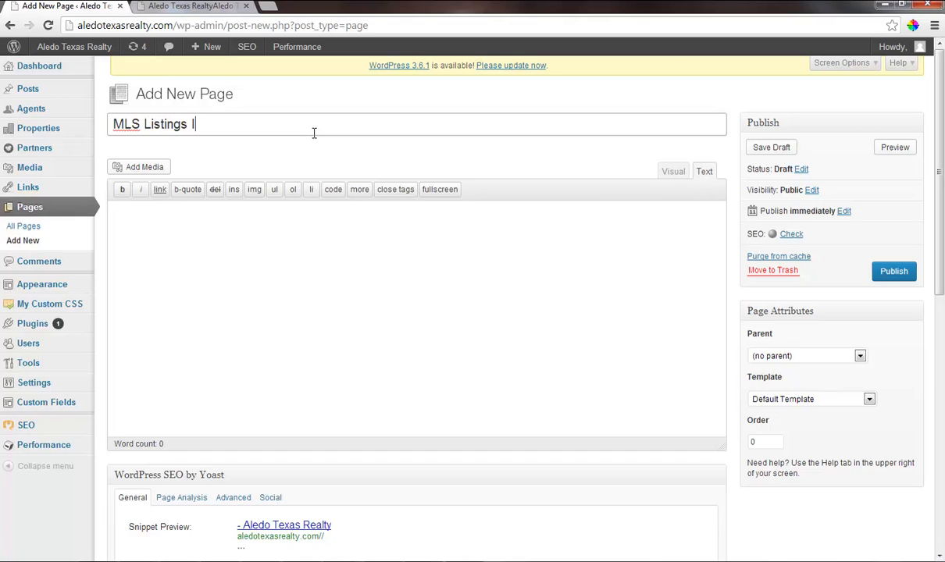
text( n)
text(in)
text( AL)
key(BackSpace)
text(fo)
key(BackSpace)
key(BackSpace)
key(BackSpace)
key(BackSpace)
text(gor)
key(BackSpace)
key(BackSpace)
key(BackSpace)
text(for Aledo Texas)
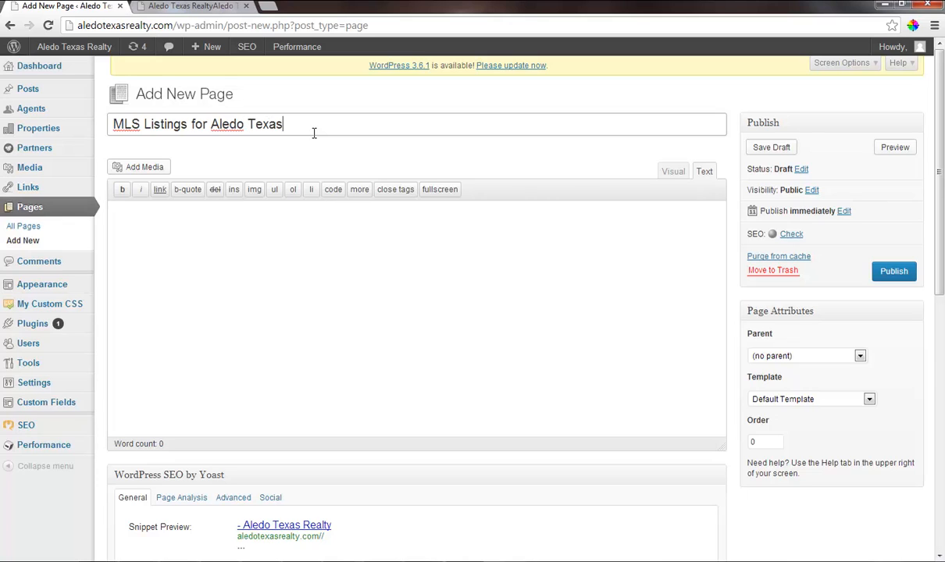
text( Real Estate)
key(shift+Left)
key(shift+Left)
key(shift+Home)
key(ctrl+c)
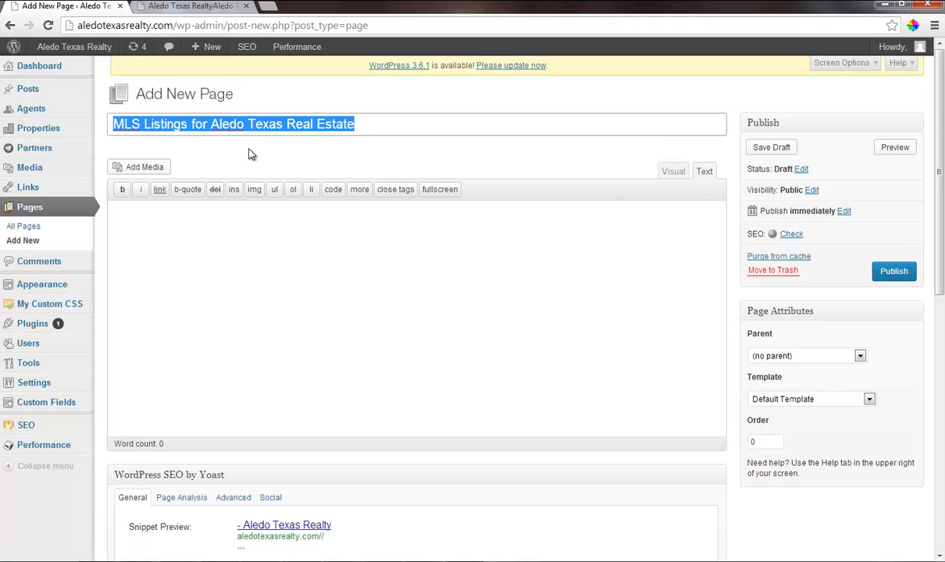
Apply the Home Template Custom template to the page and set the city content override to Aledo.
click(820, 399)
click(797, 492)
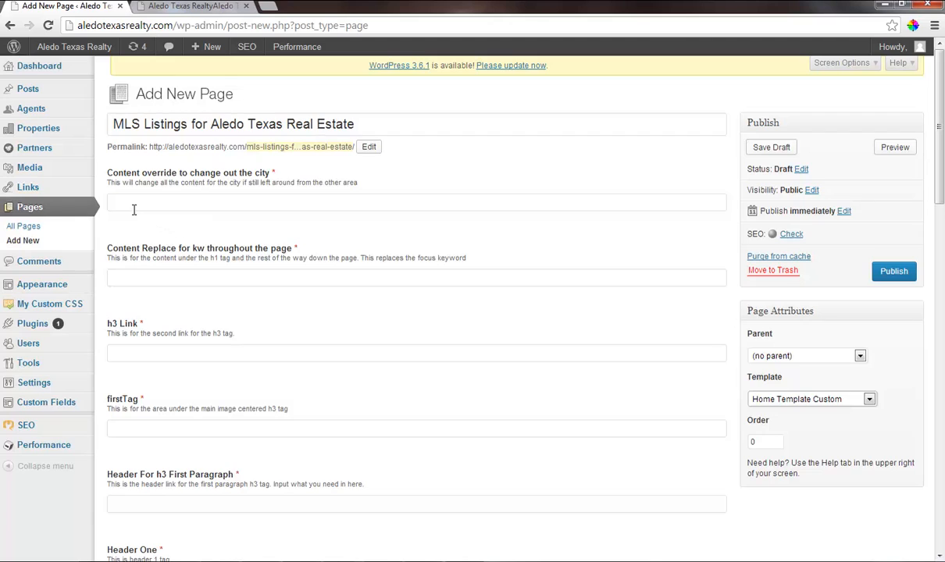
click(136, 205)
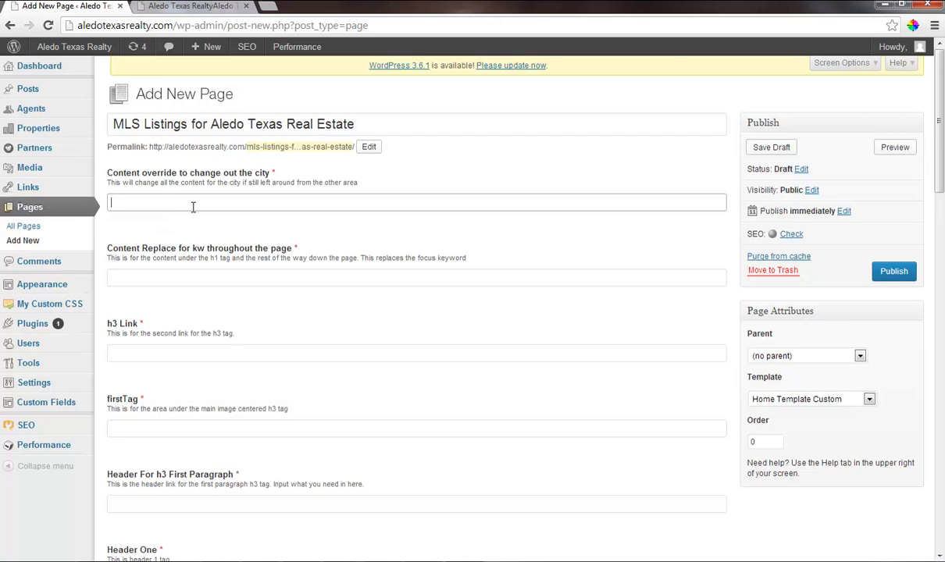
text(Aledo)
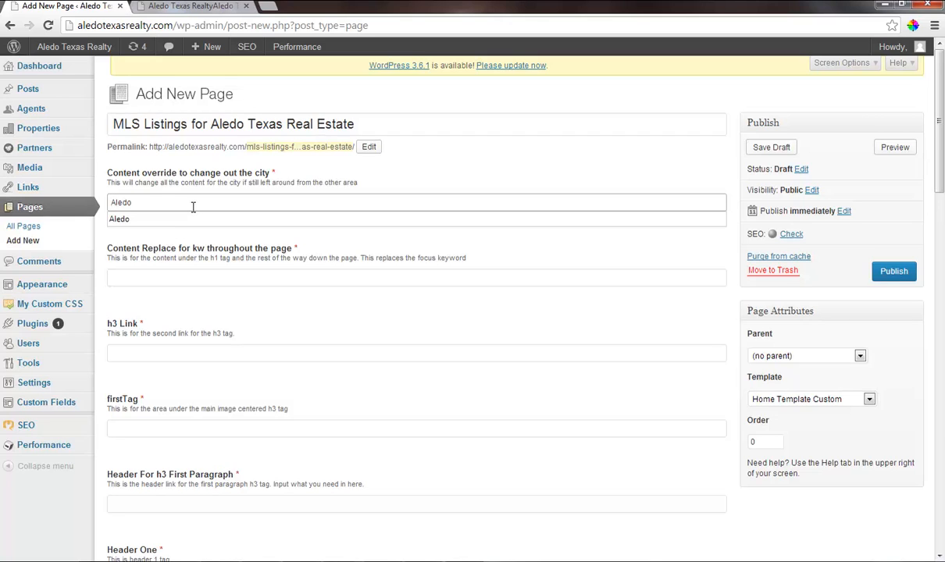
key(Return)
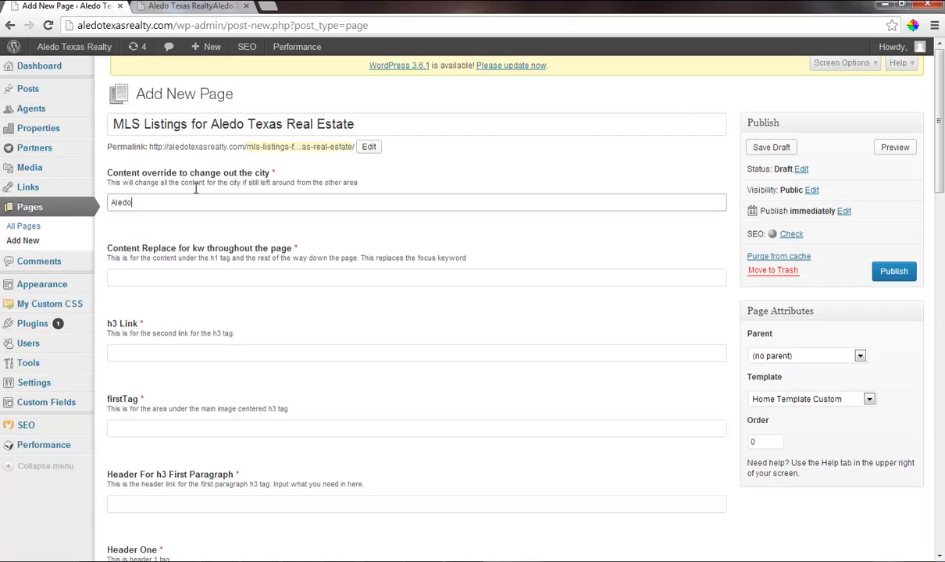
Fill the Content Replace for kw field with "MLS listings for Aledo Texas real estate".
click(141, 275)
key(ctrl+v)
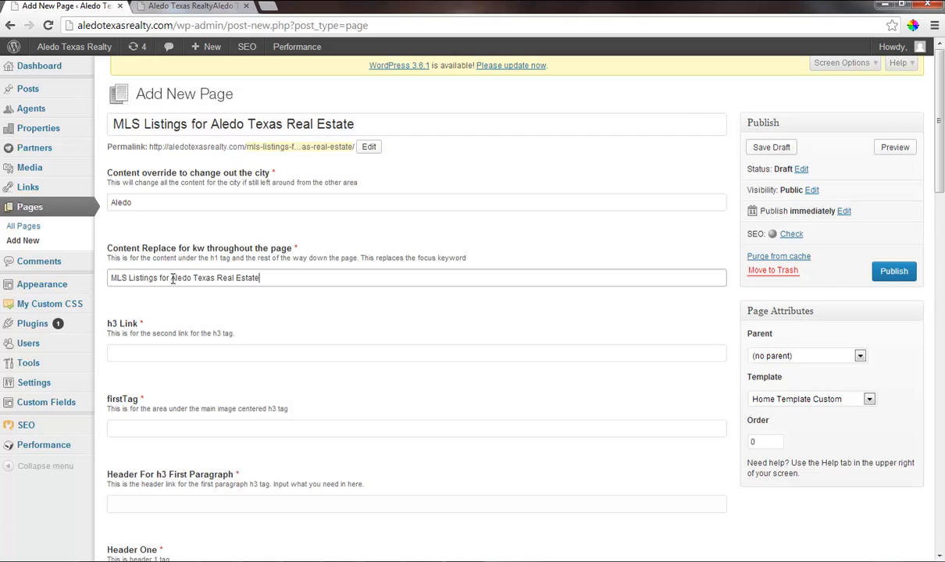
click(238, 278)
key(BackSpace)
text(e)
key(BackSpace)
text(r)
key(BackSpace)
text(l)
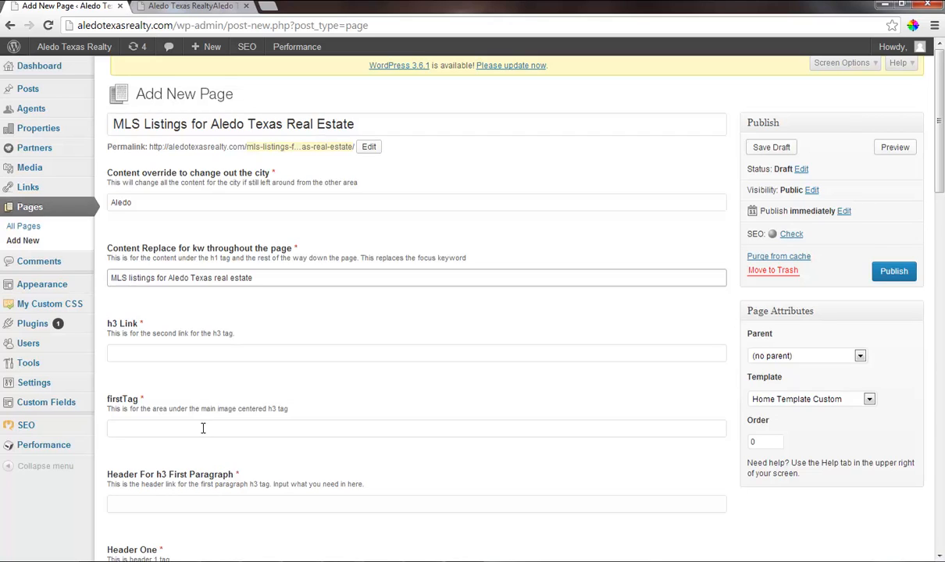
Set the firstTag field to "MLS Listings for Aledo Texas Real Estate View Properties".
click(122, 430)
key(ctrl+v)
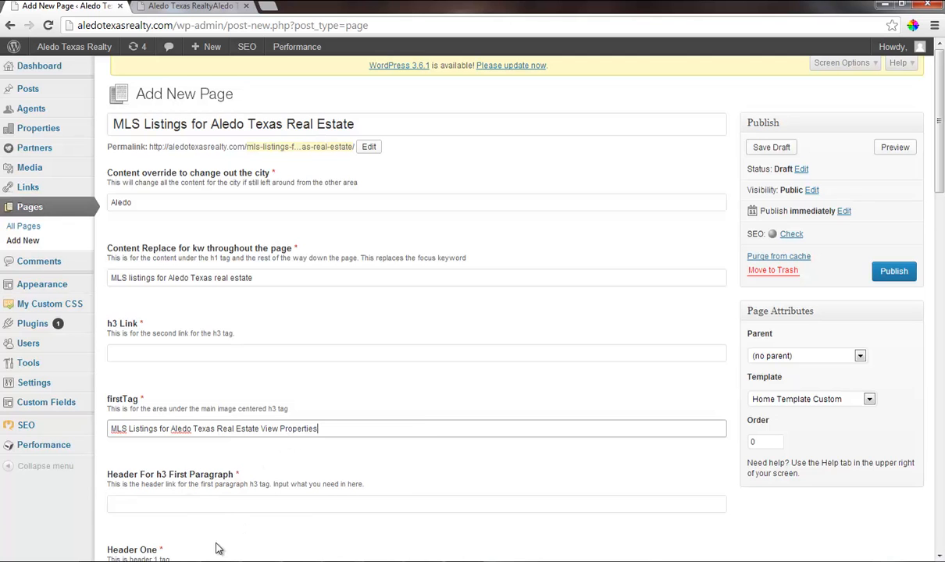
key(alt+Tab)
Paste "MLS Listings for Aledo Texas Real Estate" into the Header For h3 First Paragraph, Header One and Header Two Content Tag fields.
scroll(344, 437, down, 1)
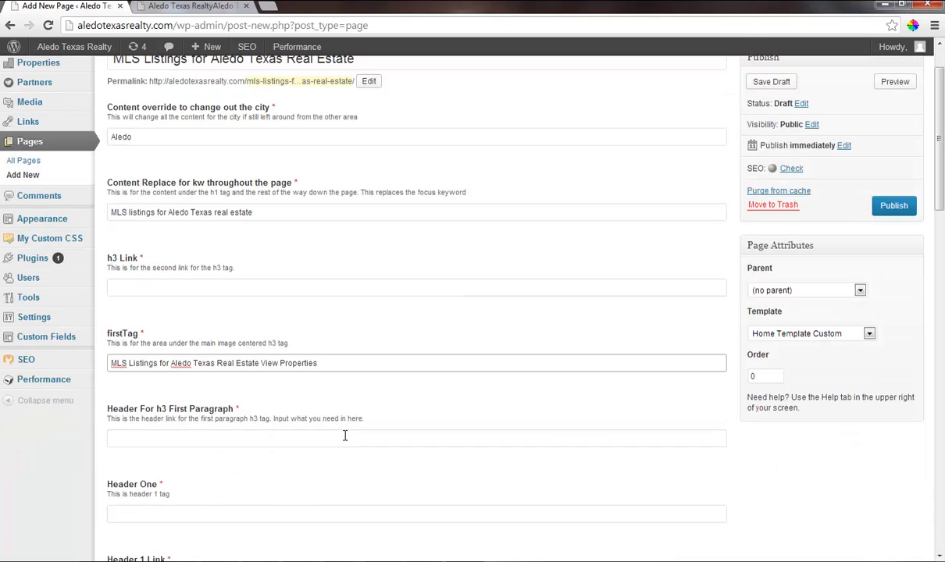
click(175, 437)
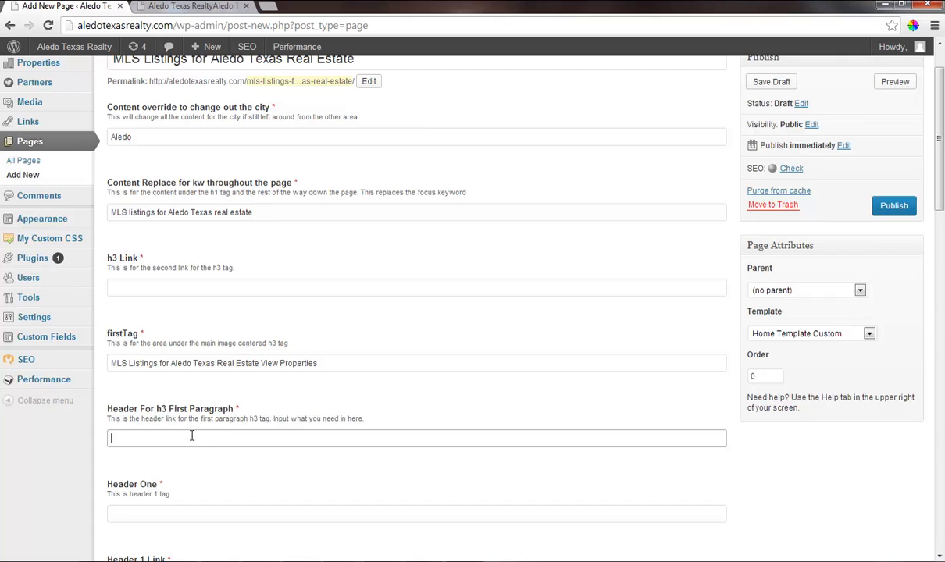
key(ctrl+v)
scroll(137, 443, down, 1)
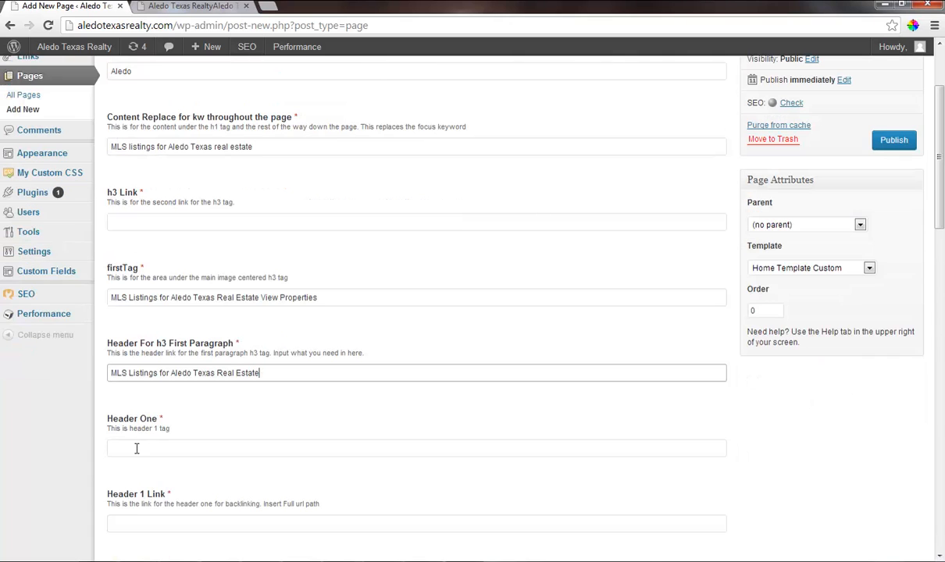
click(136, 450)
key(ctrl+v)
scroll(152, 464, down, 2)
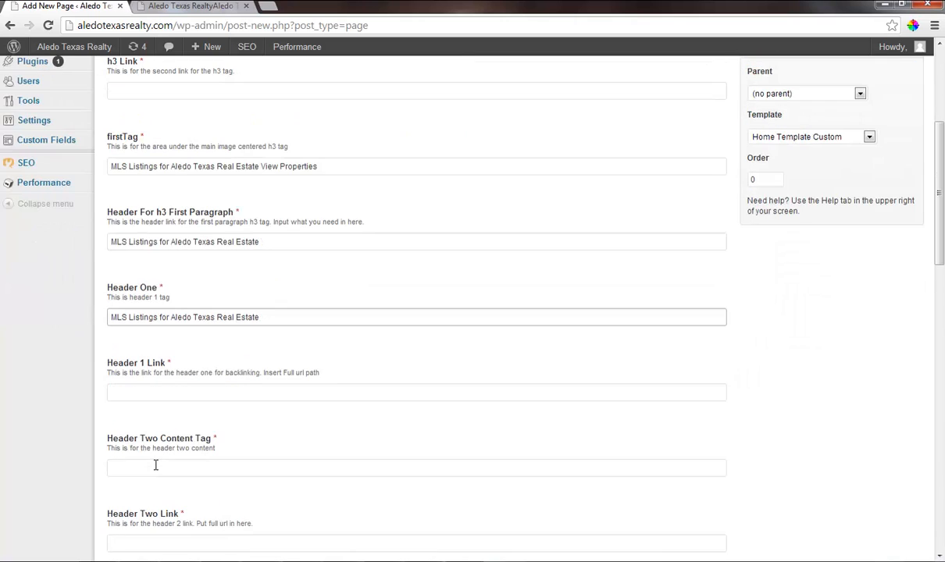
click(154, 465)
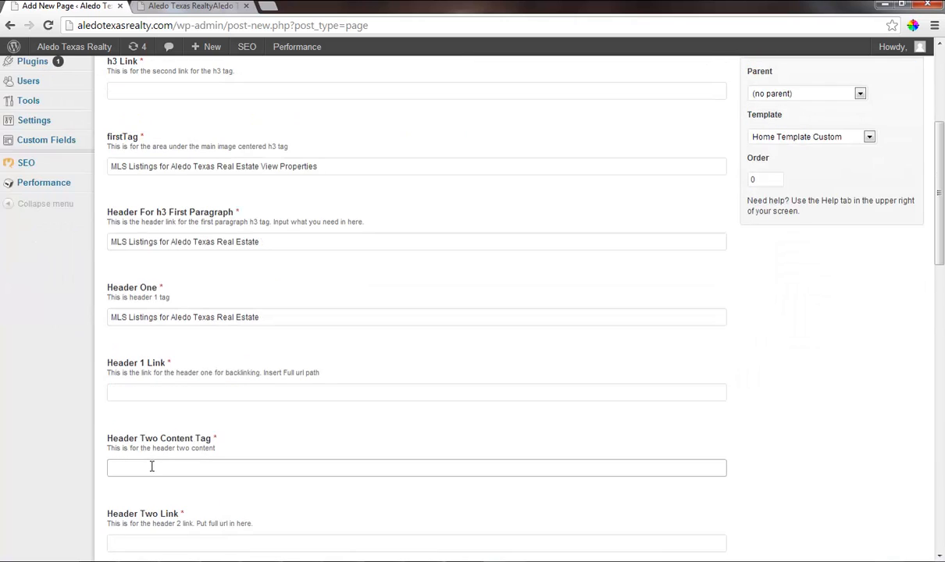
key(ctrl+v)
scroll(210, 453, down, 2)
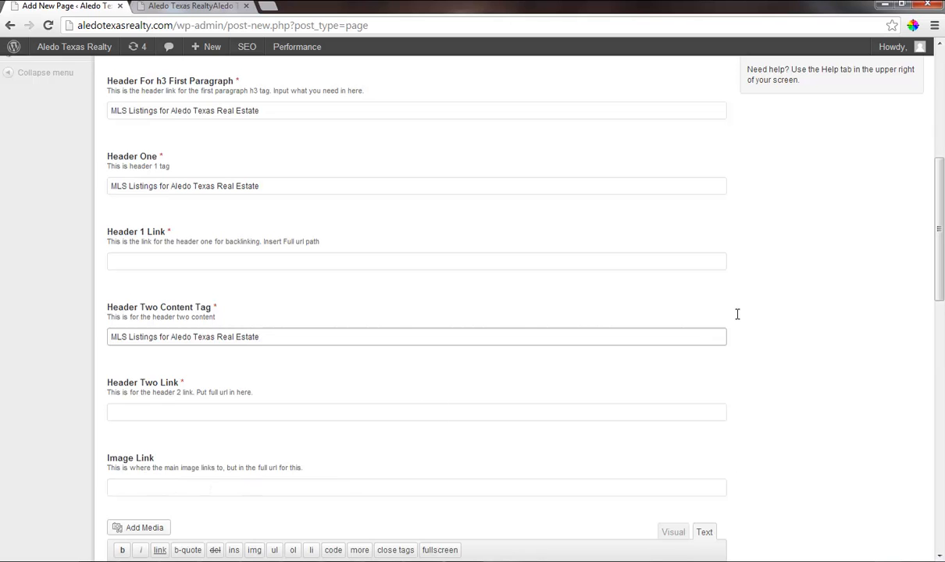
Open gsrealtyteam.com/aledo-texas-real-estate/ in a new browser tab and copy its address.
click(266, 6)
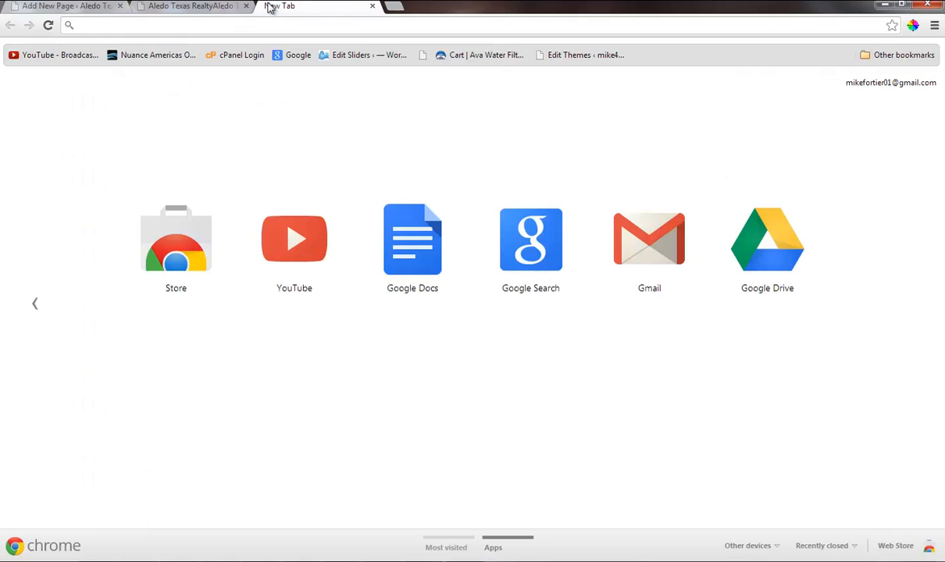
text(ge)
key(BackSpace)
key(BackSpace)
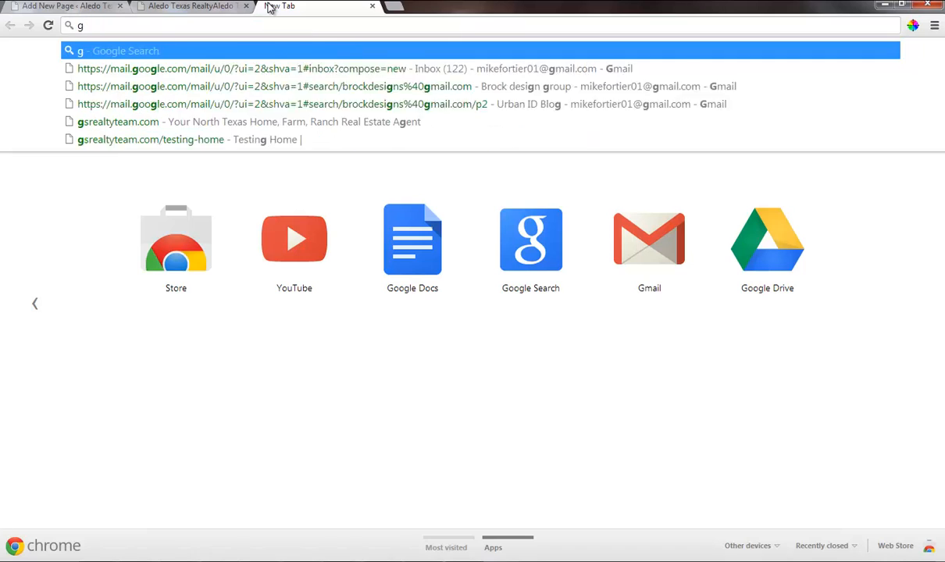
text(s)
key(Right)
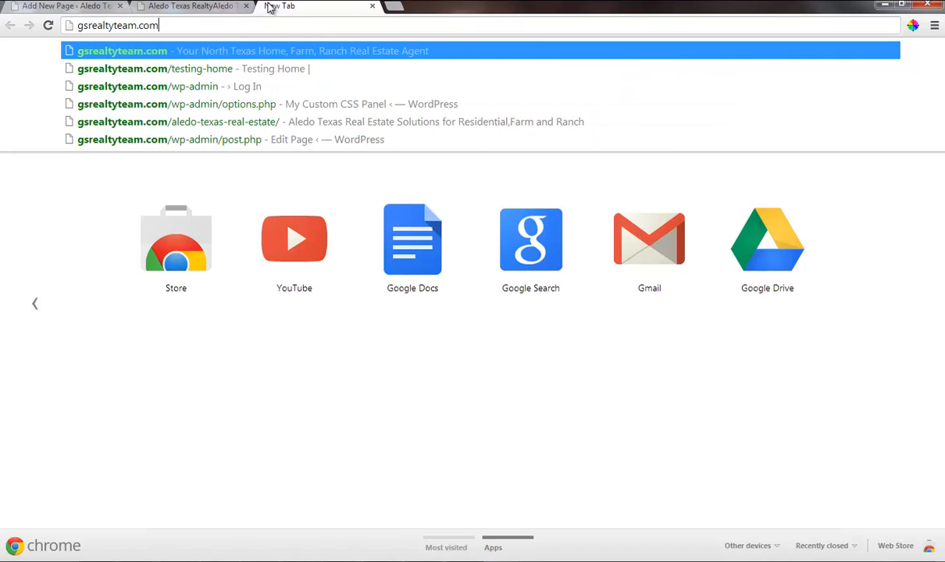
text(/g)
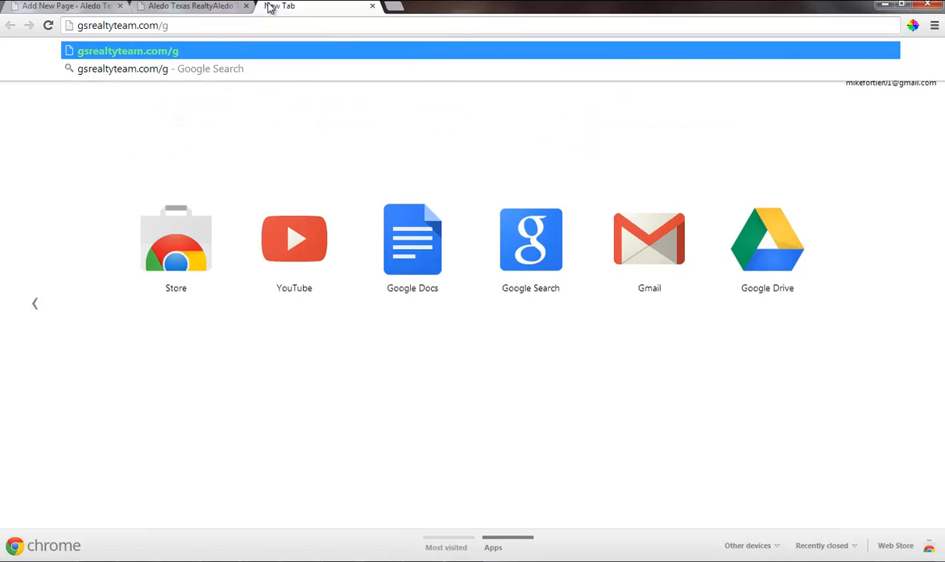
text(sre)
key(BackSpace)
key(BackSpace)
key(BackSpace)
key(BackSpace)
text(ale)
key(Down)
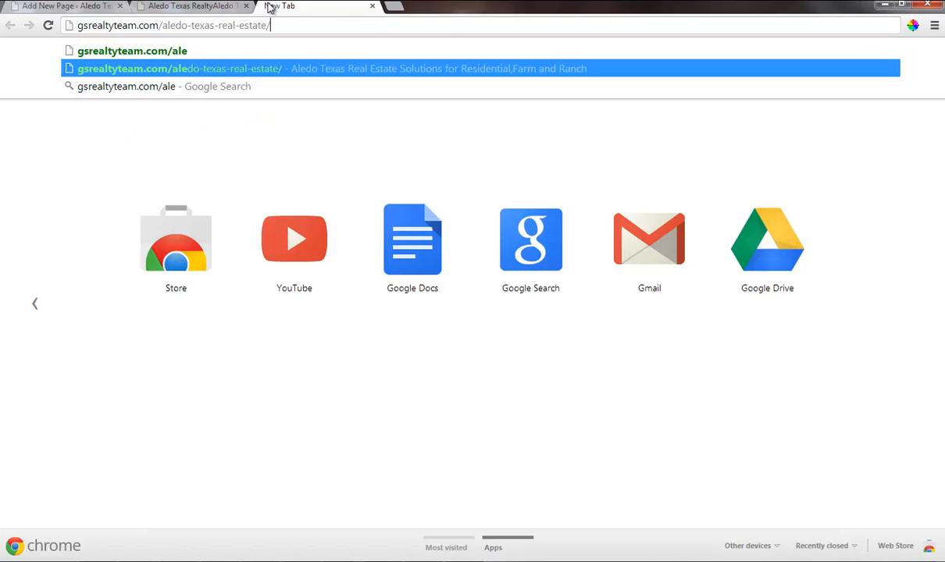
key(Return)
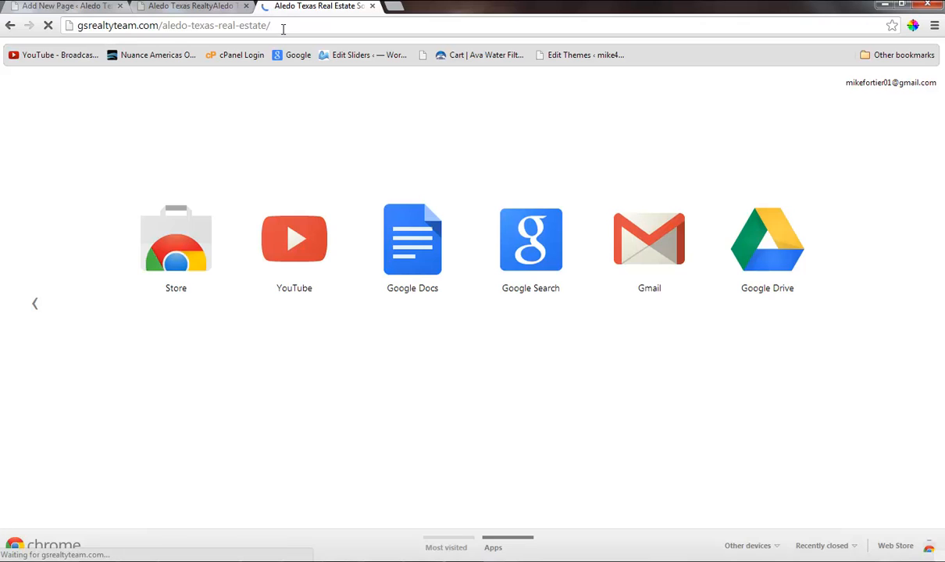
click(286, 26)
key(ctrl+c)
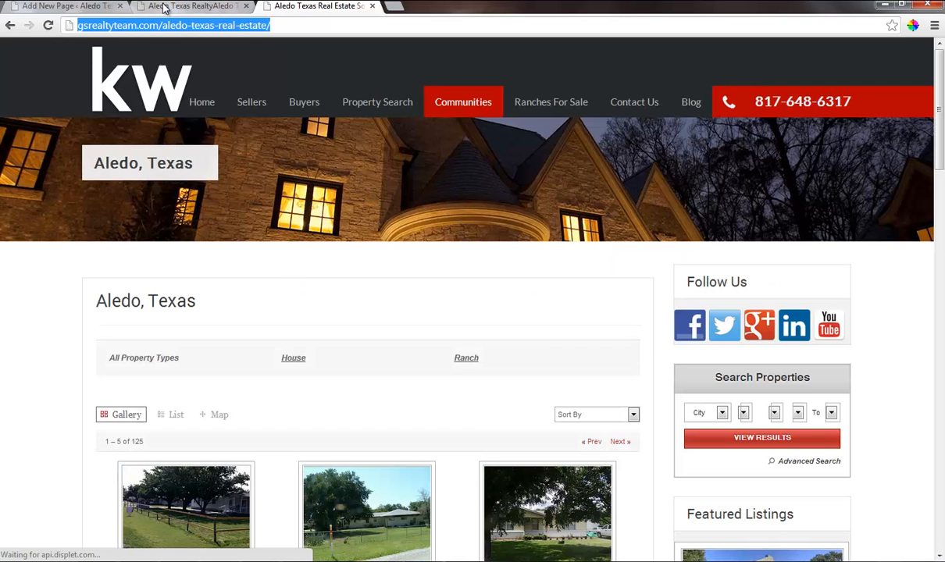
click(79, 6)
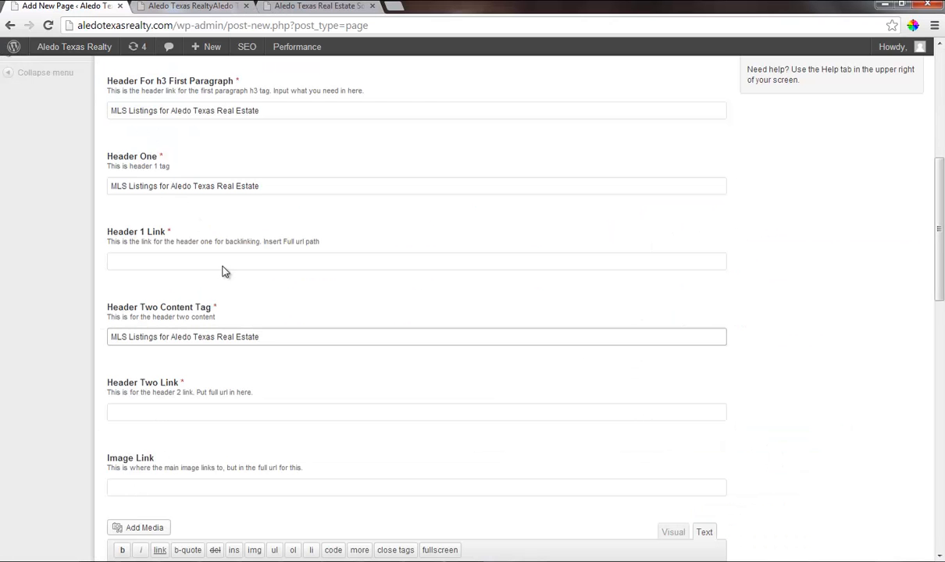
click(145, 412)
key(ctrl+v)
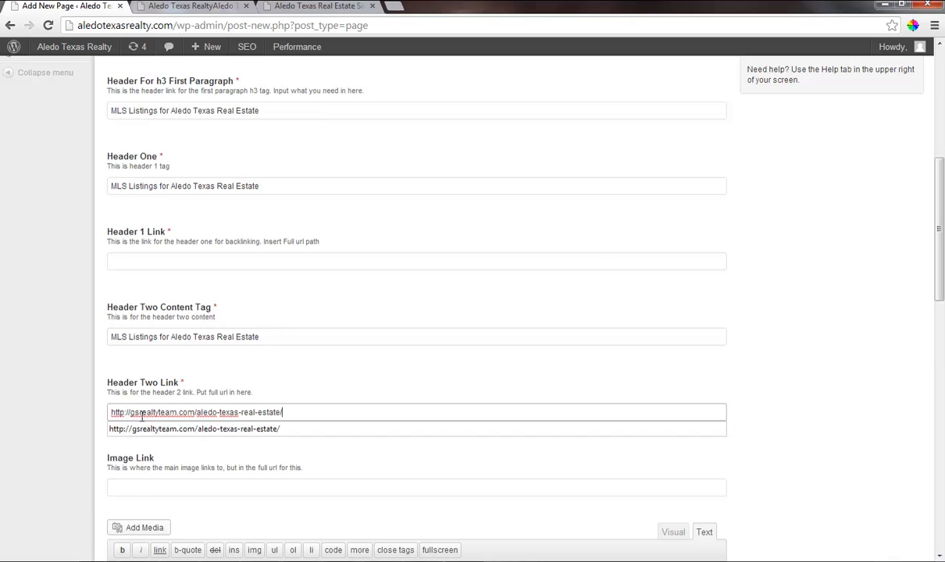
click(130, 483)
key(ctrl+v)
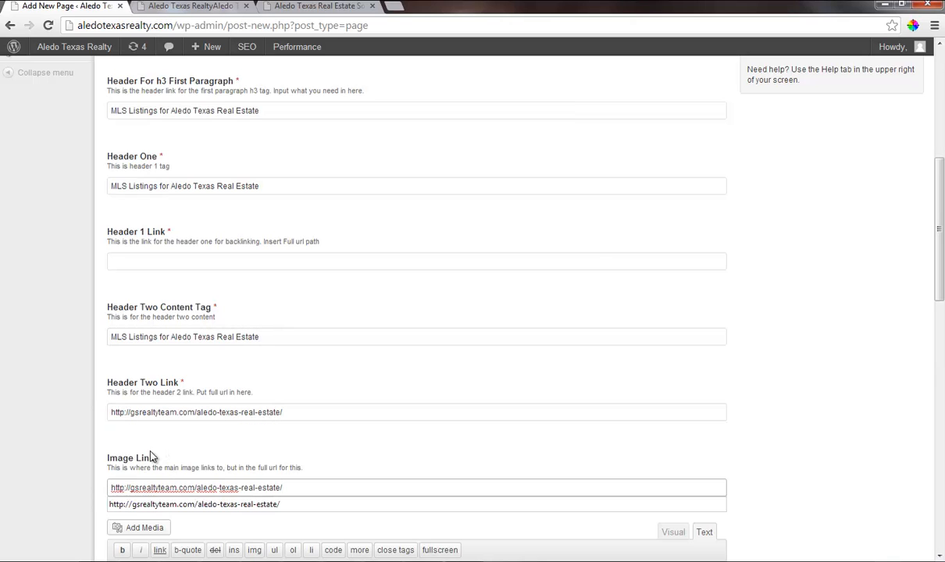
click(145, 261)
key(ctrl+v)
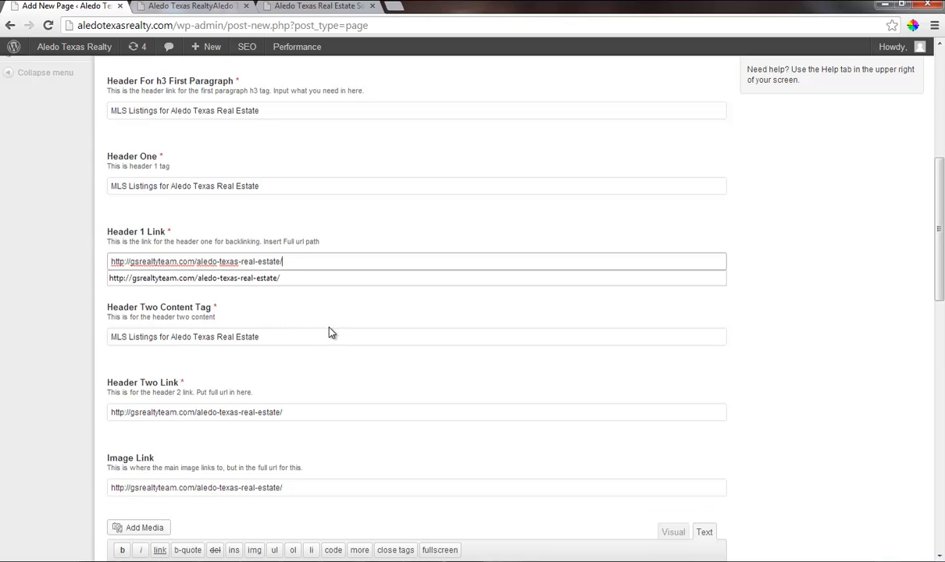
scroll(329, 332, up, 2)
scroll(328, 332, up, 2)
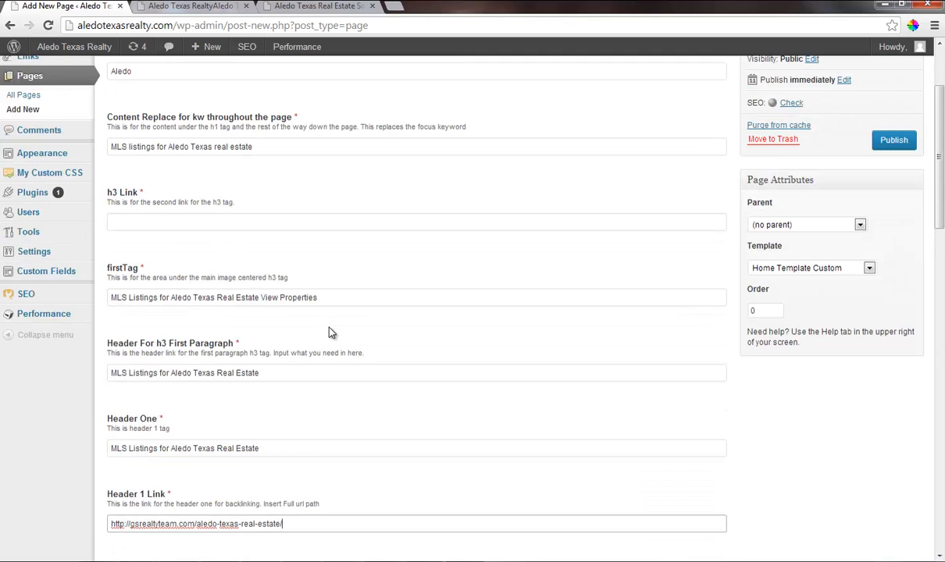
click(128, 227)
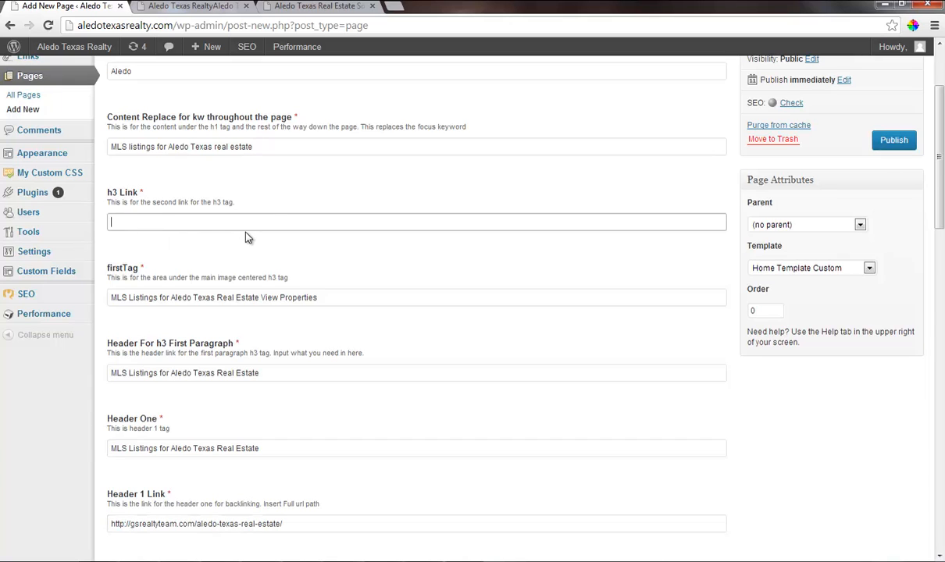
key(ctrl+v)
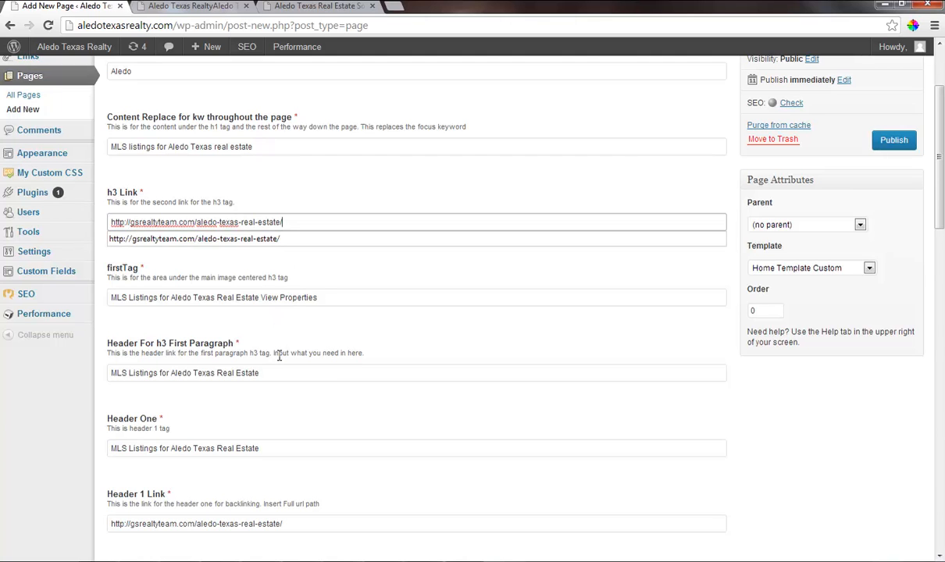
Copy the Header Two Content Tag text "MLS Listings for Aledo Texas Real Estate" into the Yoast Focus Keyword field.
scroll(279, 358, down, 6)
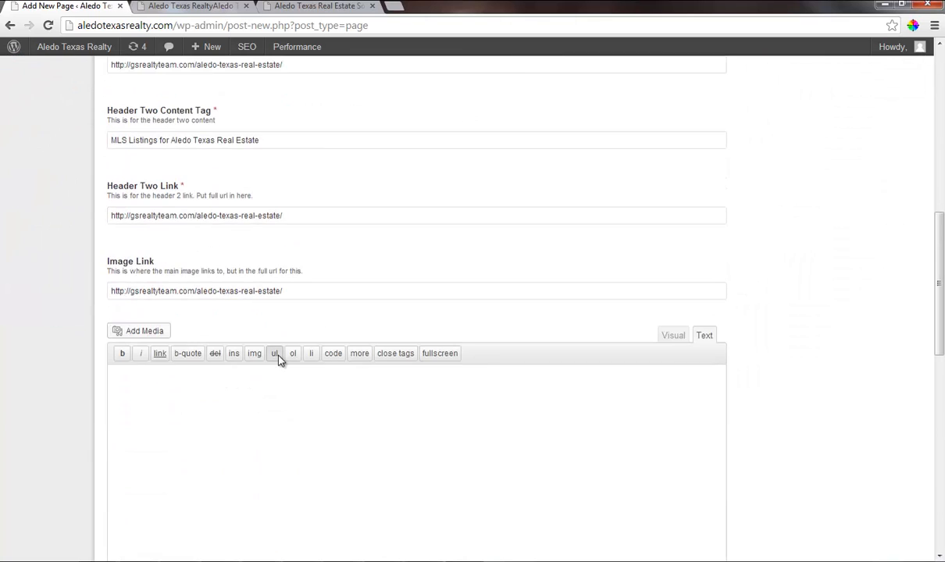
scroll(280, 360, down, 5)
click(326, 348)
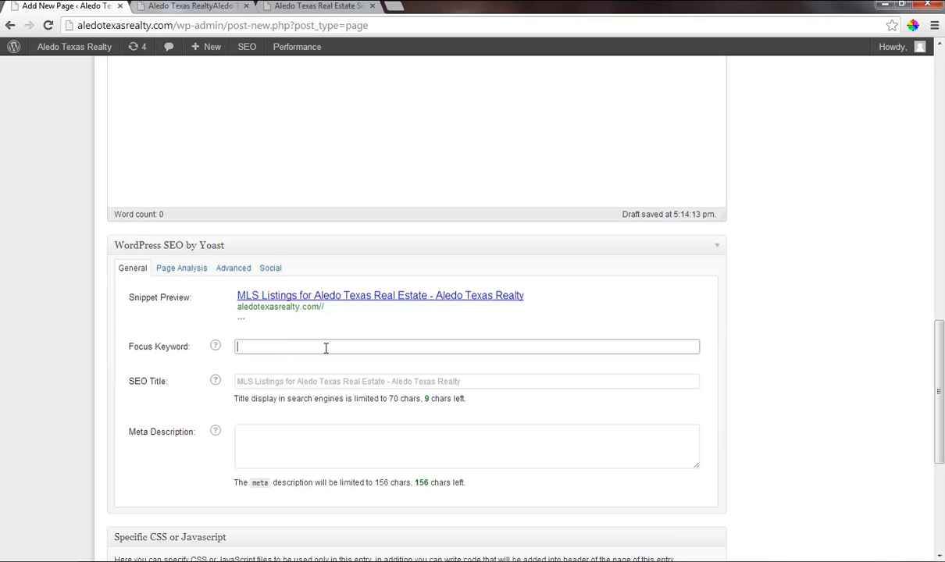
scroll(236, 255, up, 4)
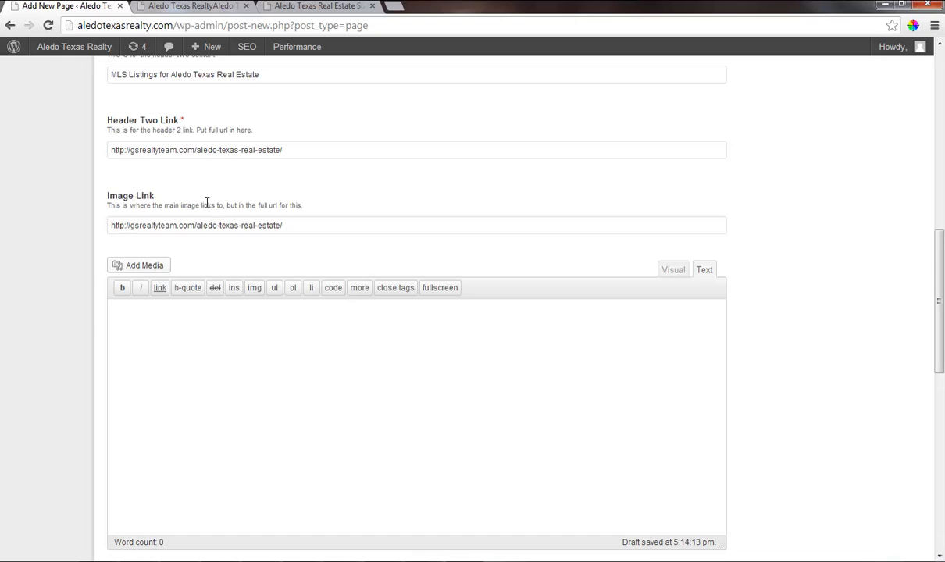
scroll(203, 191, up, 1)
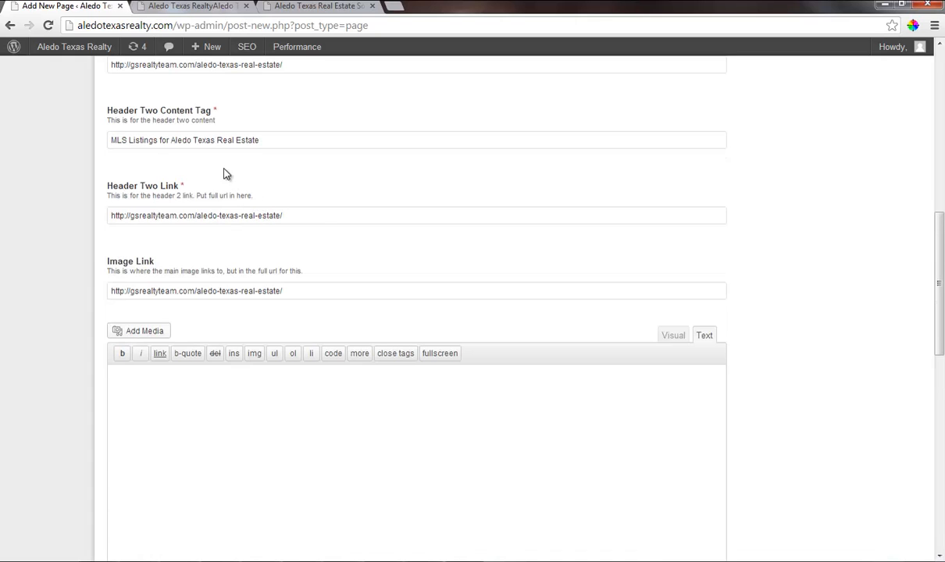
click(254, 140)
drag(254, 140, 110, 139)
key(ctrl+c)
scroll(166, 331, down, 8)
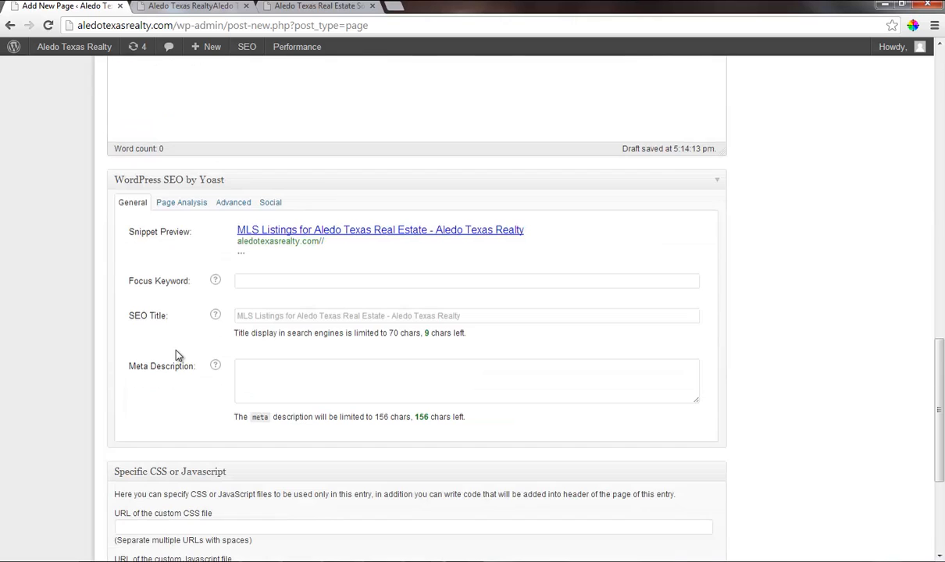
click(242, 281)
key(ctrl+v)
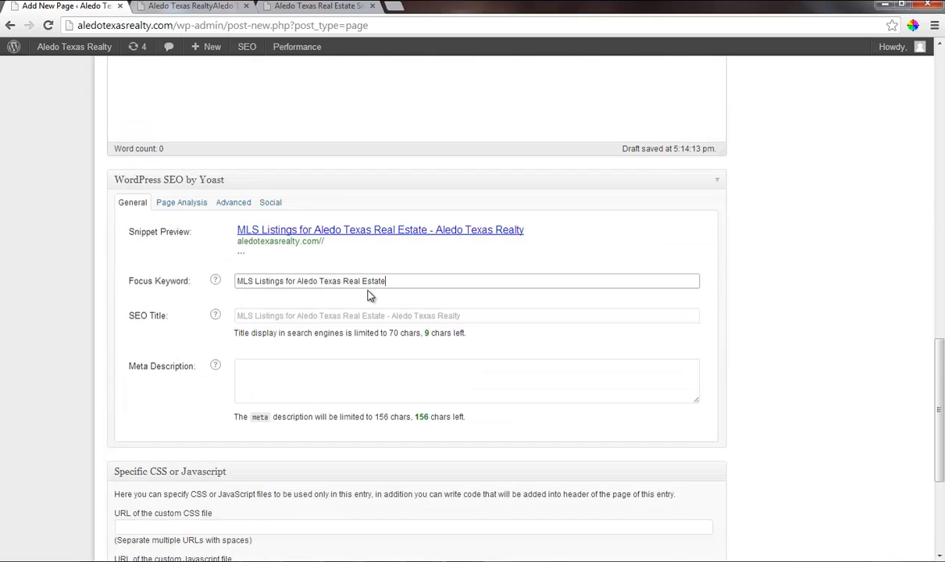
Set the SEO title to "MLS Listings for Aledo Texas Real Estate | Aledo Texas".
click(262, 316)
key(ctrl+v)
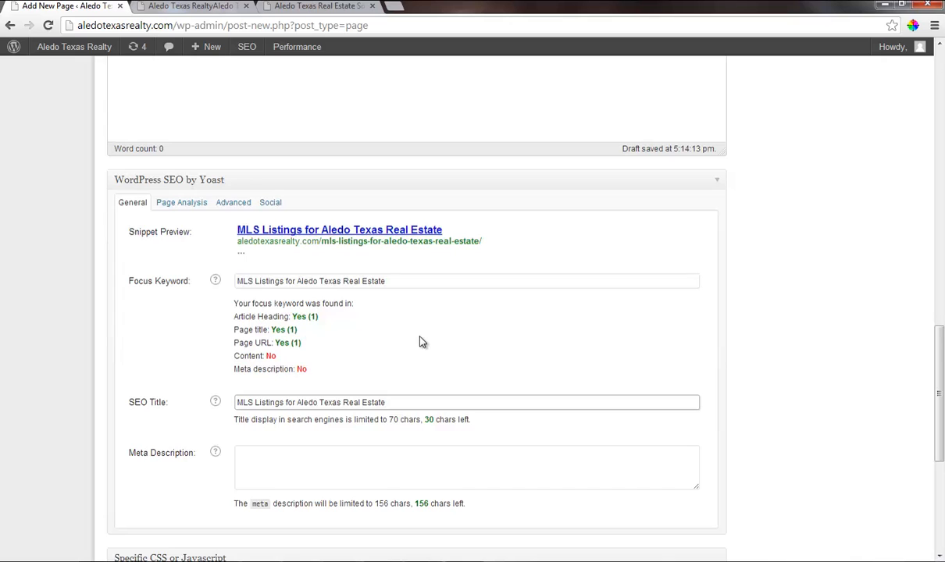
text(| Aled)
text(o Texa)
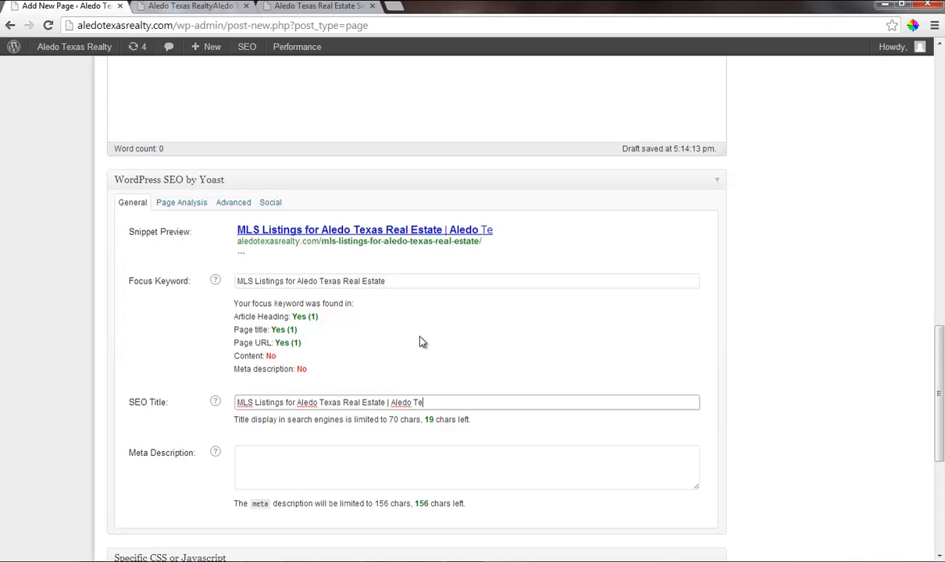
text(s)
Start the meta description with "MLS Listings for Aledo Texas Real Estate Potts Realty group is a provider".
click(268, 450)
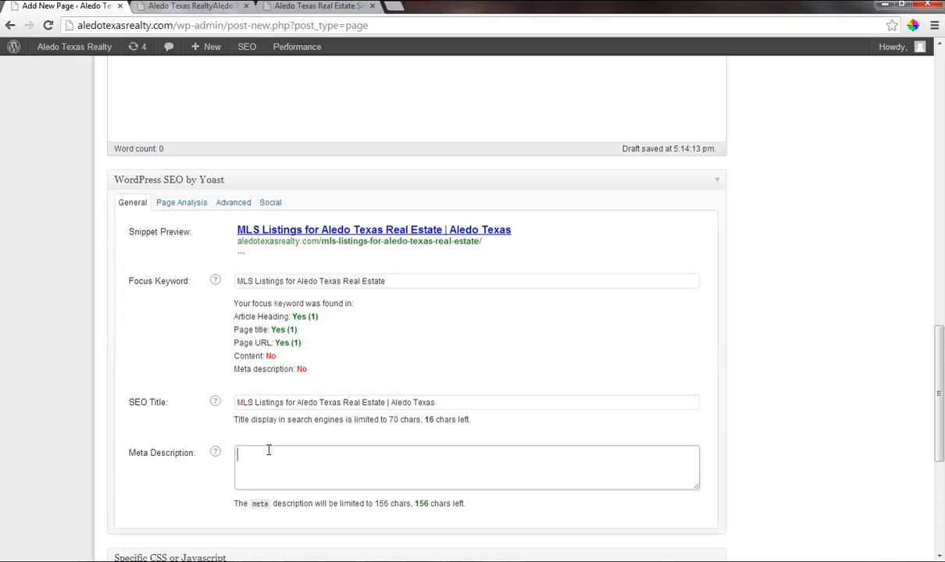
key(ctrl+v)
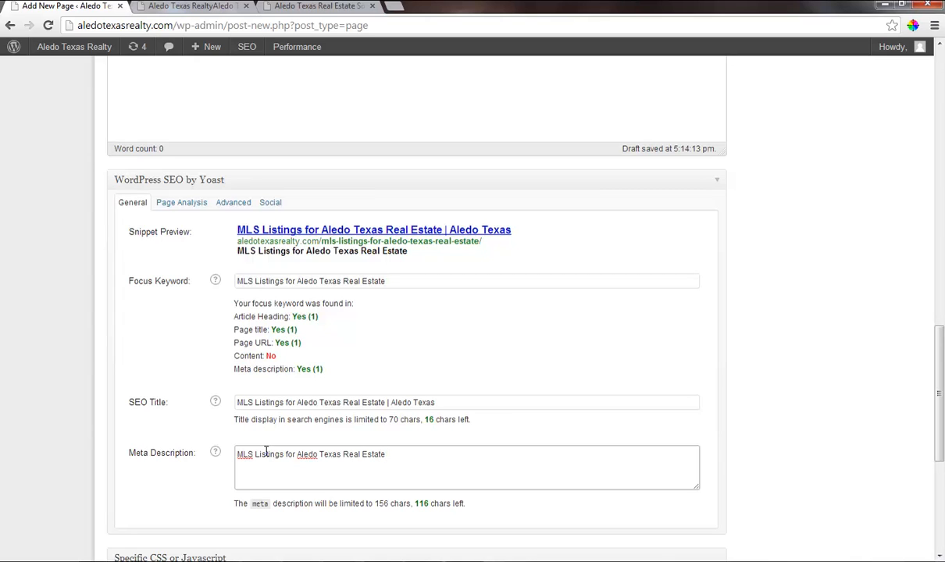
text(Potts Realty grou)
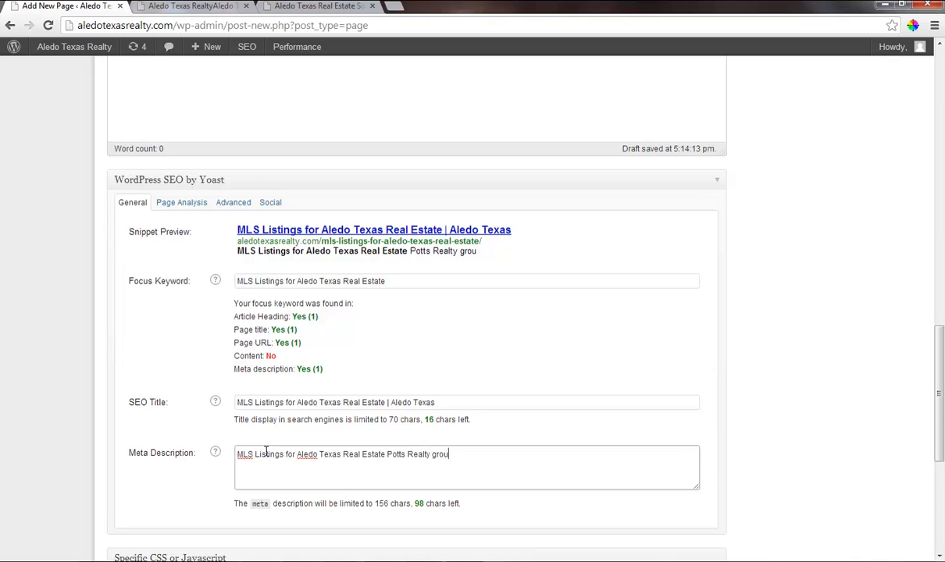
text(p is the)
key(BackSpace)
key(BackSpace)
text(he)
key(BackSpace)
key(BackSpace)
key(BackSpace)
key(BackSpace)
key(BackSpace)
text(s a provider)
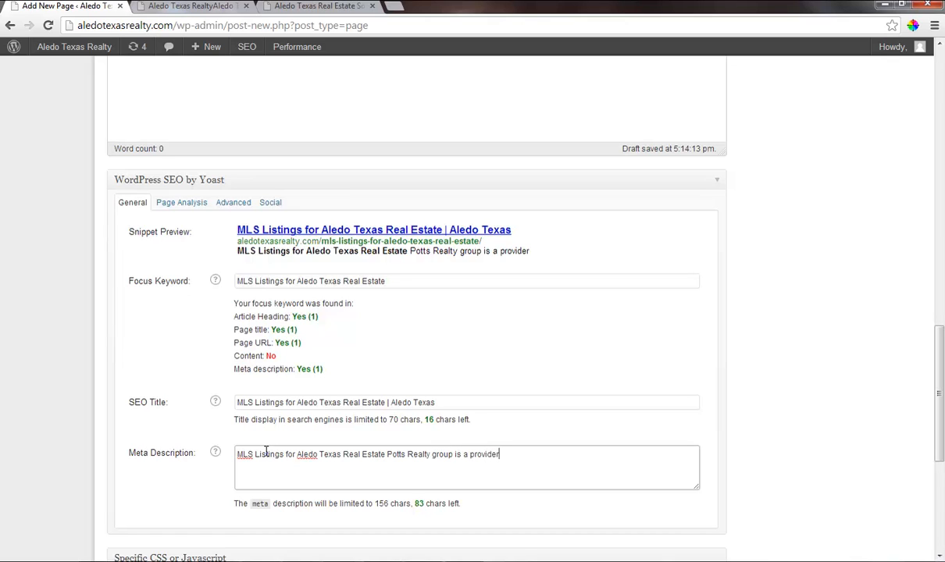
text( for real est)
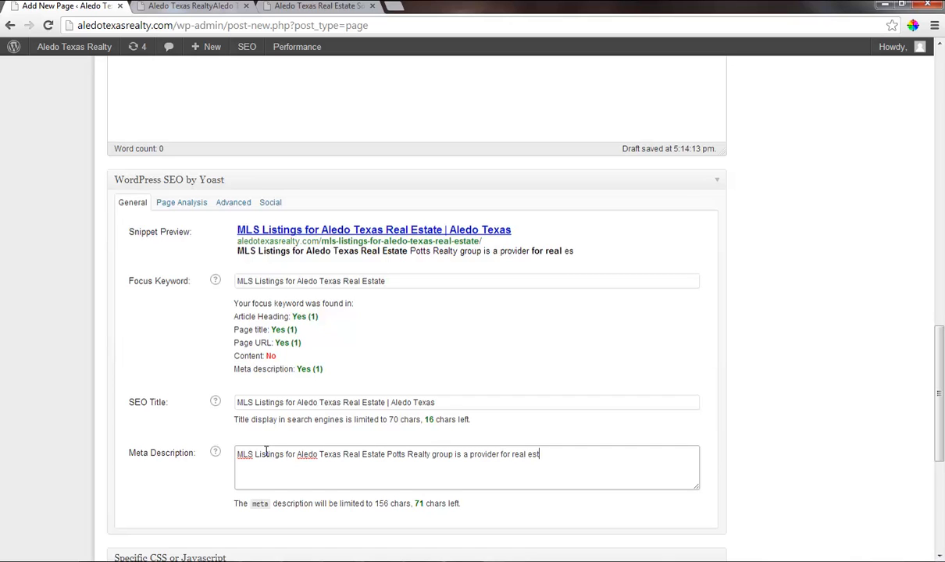
text(ate in the ale)
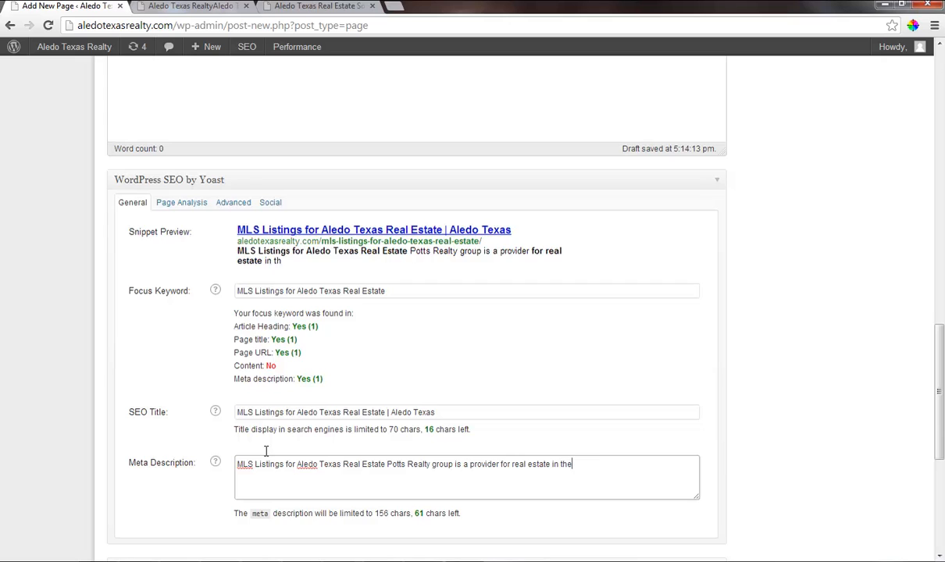
Complete the meta description's sentence with "for real estate in the Aledo Texas area.".
key(BackSpace)
key(BackSpace)
key(BackSpace)
text(Aledo Texas A)
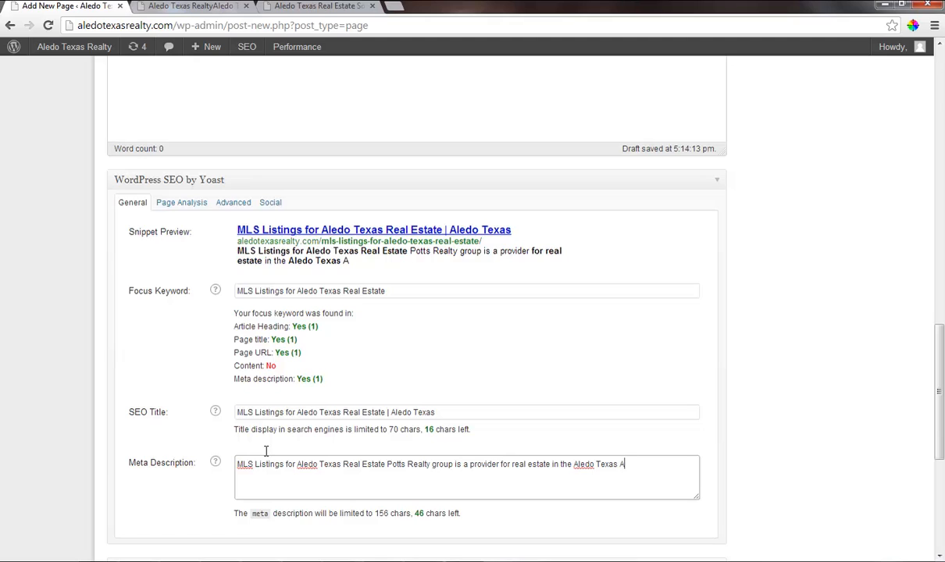
key(BackSpace)
text(area.  Contact us)
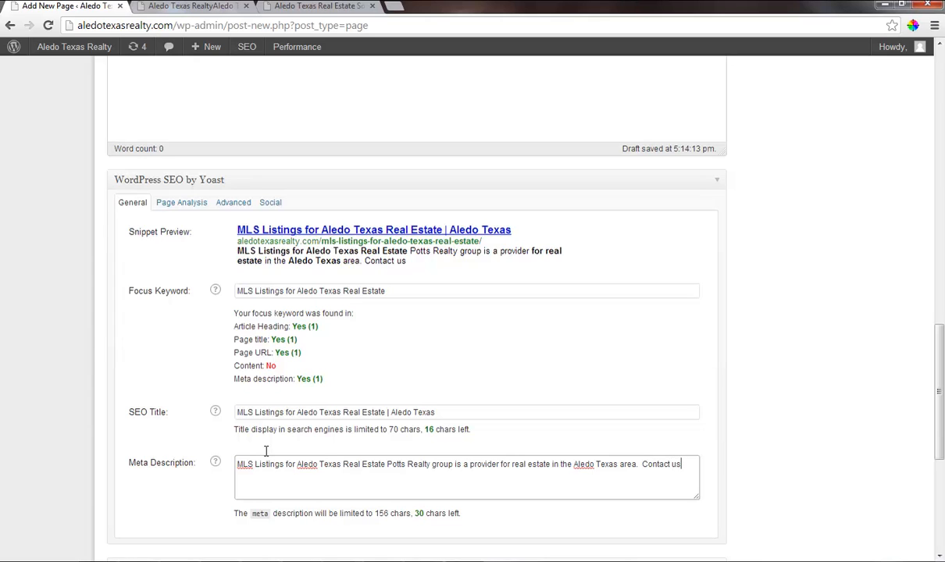
key(BackSpace)
key(BackSpace)
key(BackSpace)
key(BackSpace)
key(BackSpace)
key(BackSpace)
key(BackSpace)
key(BackSpace)
key(BackSpace)
key(BackSpace)
key(BackSpace)
key(BackSpace)
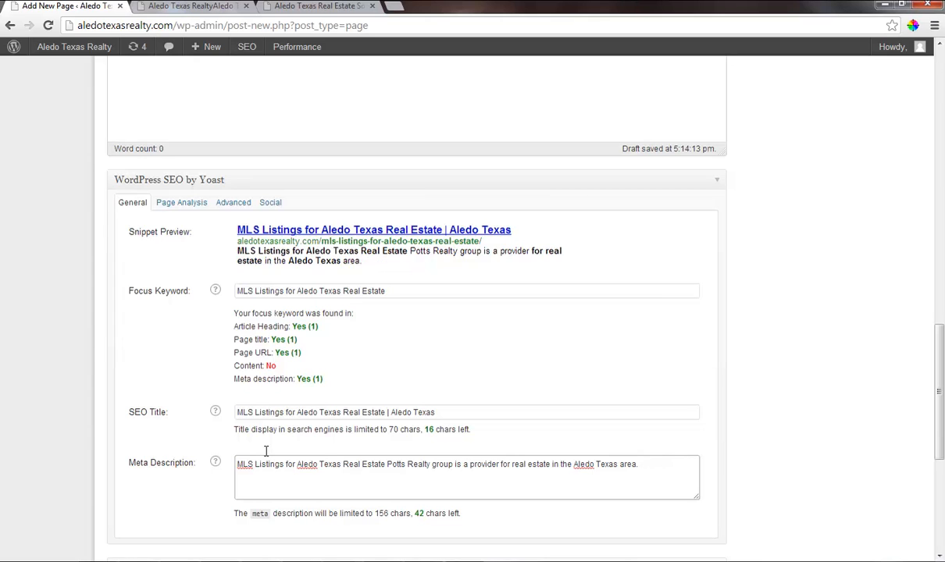
Copy the page's displayed permalink into the Canonical URL field of the Yoast advanced settings.
scroll(250, 455, down, 2)
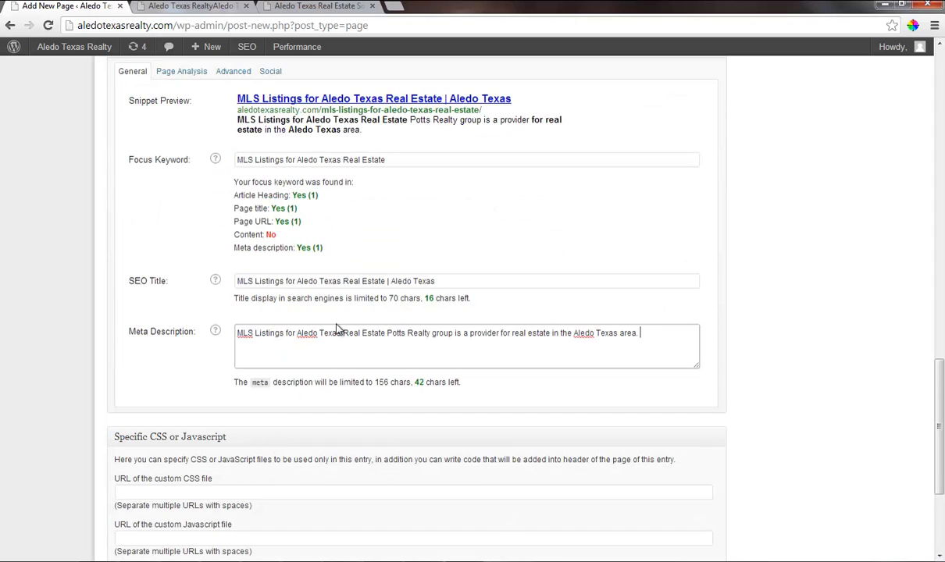
scroll(593, 274, up, 15)
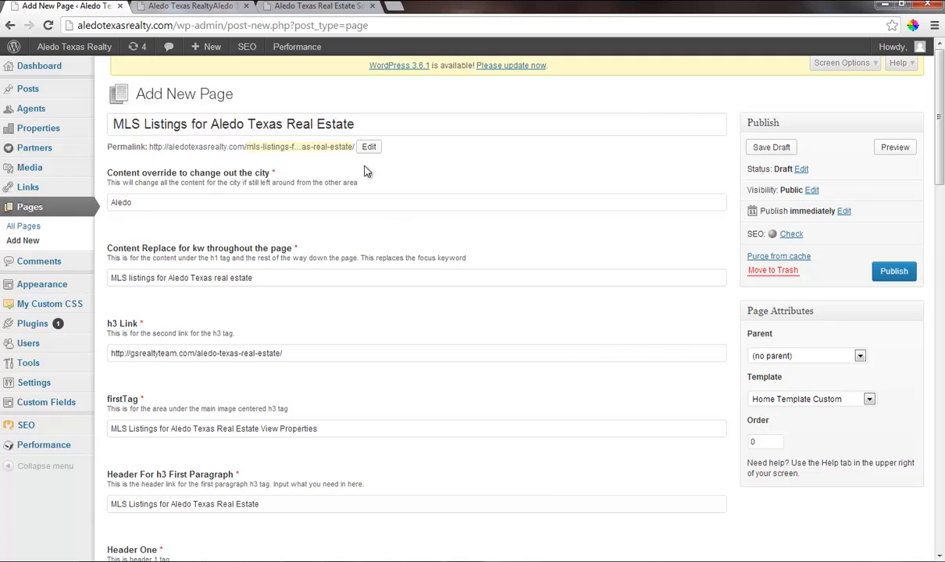
drag(353, 147, 143, 146)
key(ctrl+c)
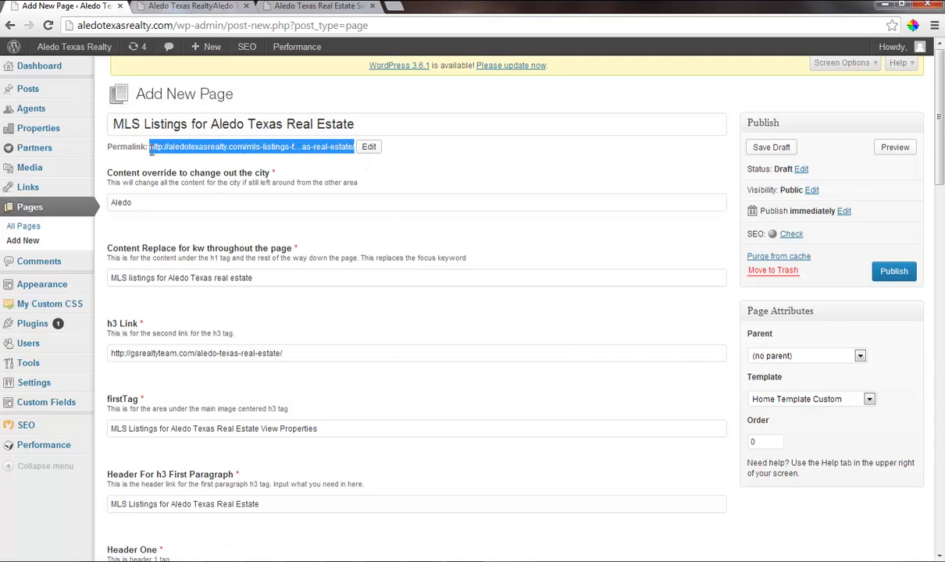
scroll(328, 391, down, 12)
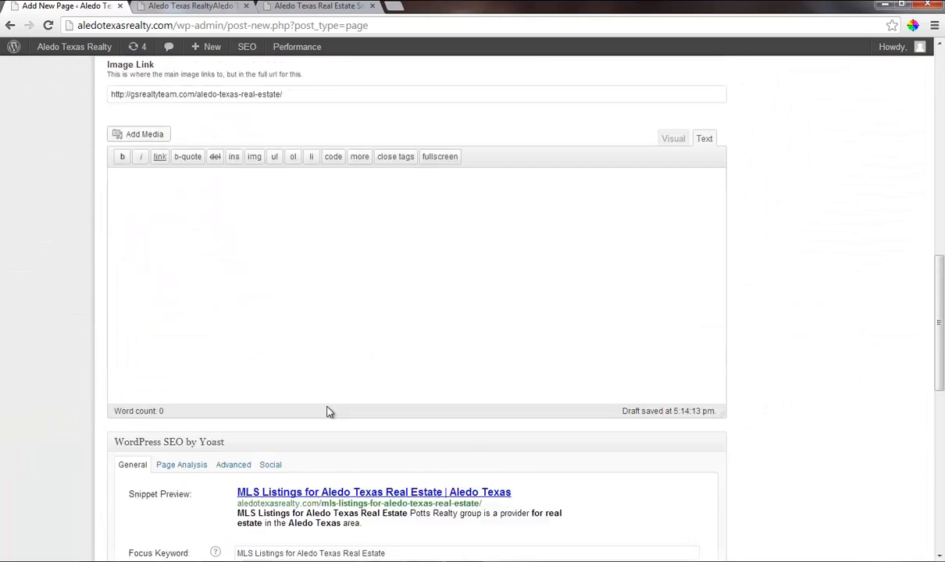
scroll(329, 412, down, 3)
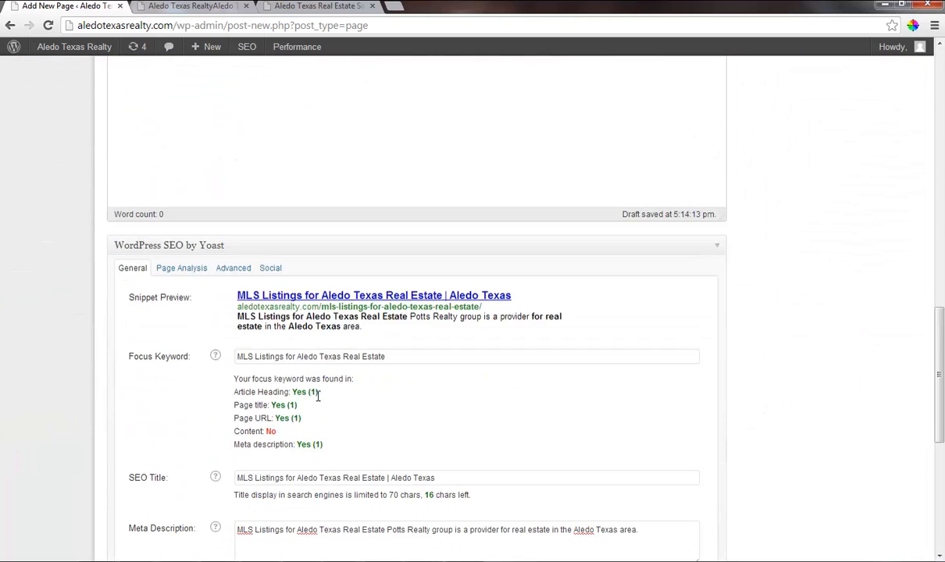
click(233, 270)
scroll(287, 468, down, 2)
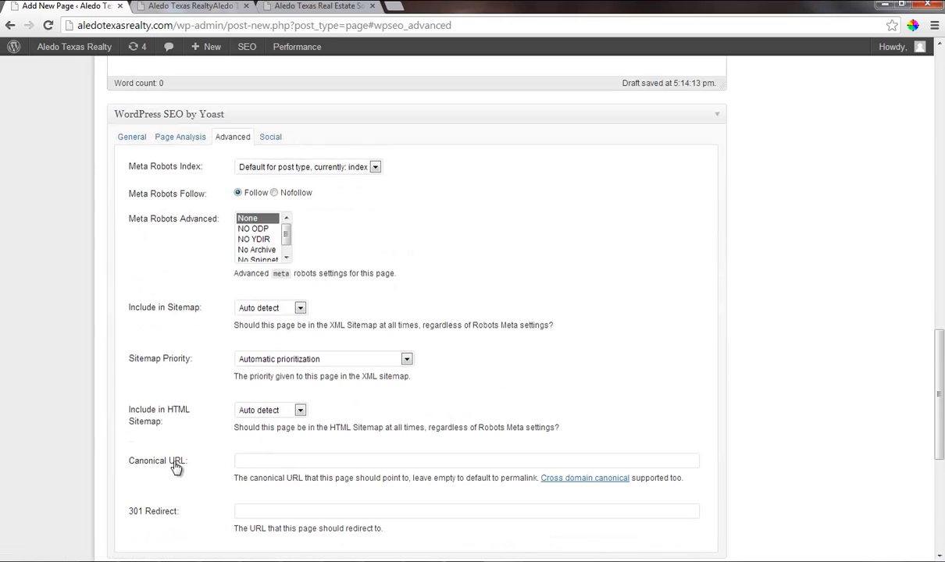
click(266, 462)
key(ctrl+v)
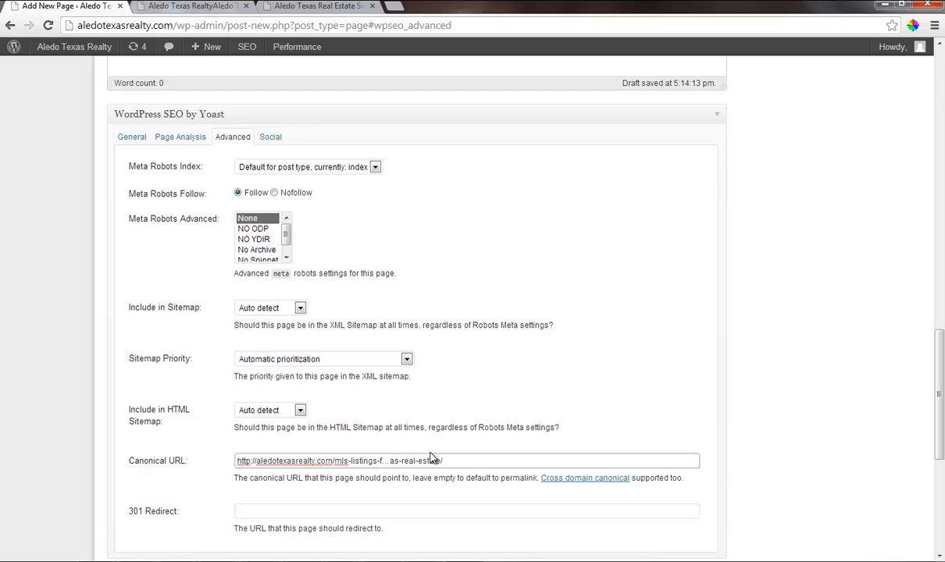
key(BackSpace)
key(BackSpace)
text(or-aledo-tex)
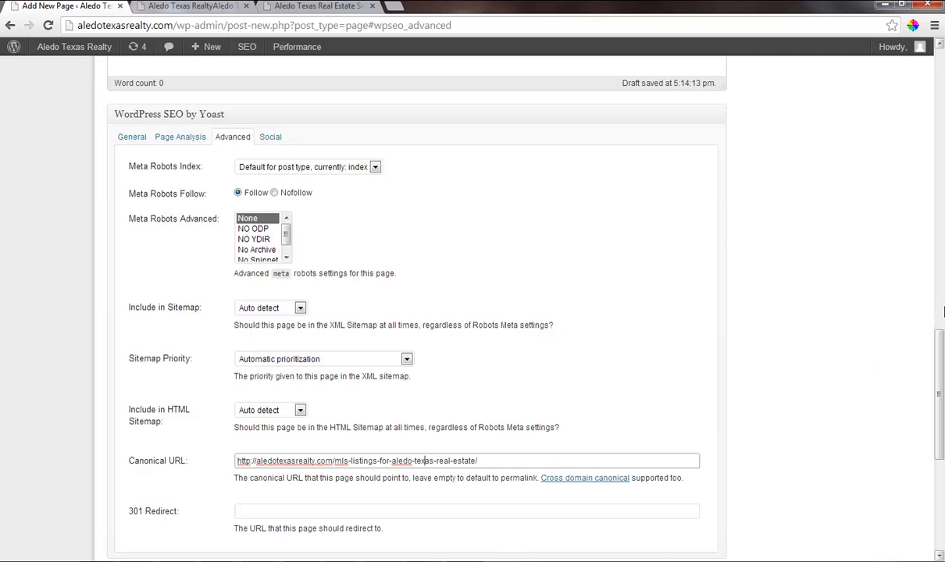
scroll(943, 312, up, 15)
click(893, 74)
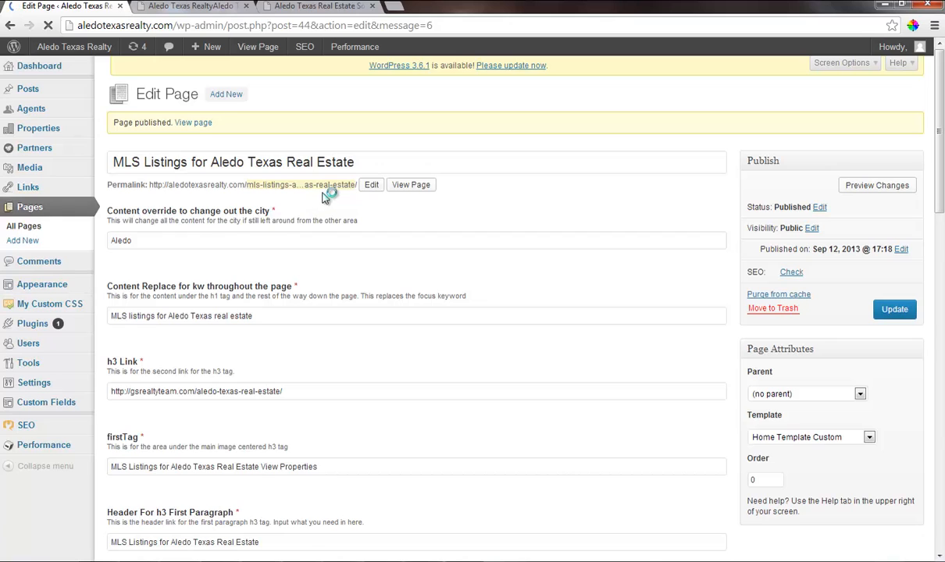
Insert "for-" before "aledo" in the published page's permalink slug, making it mls-listings-for-aledo-texas-real-estate.
click(374, 186)
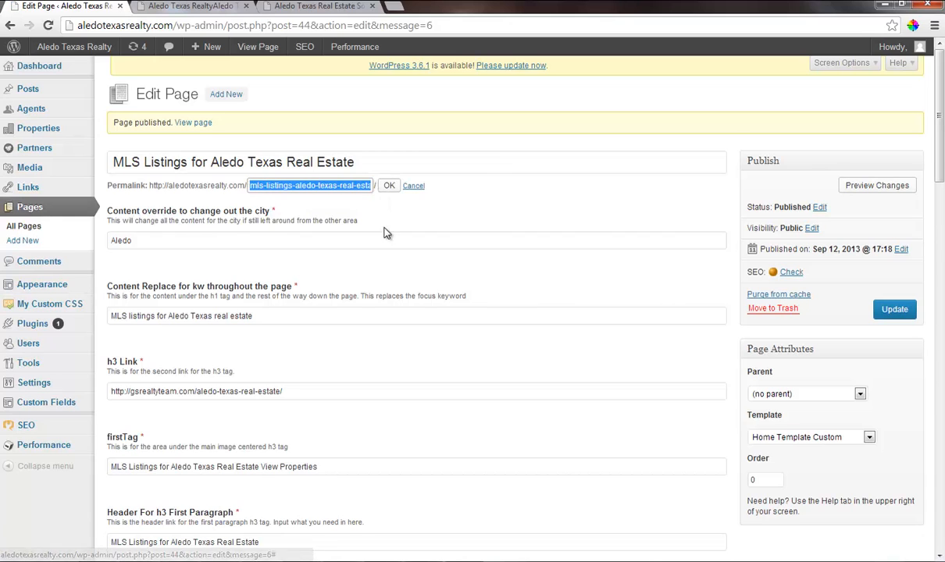
double_click(199, 162)
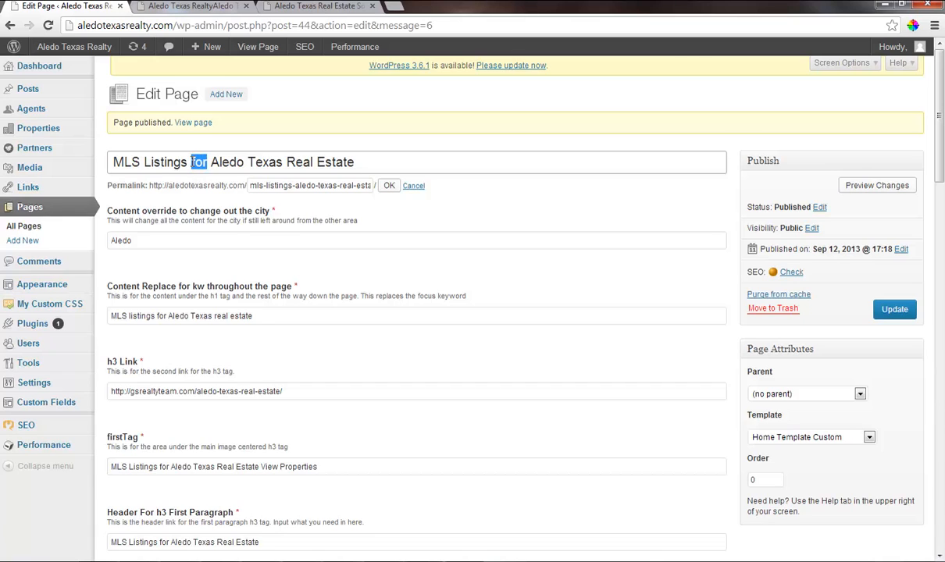
click(296, 186)
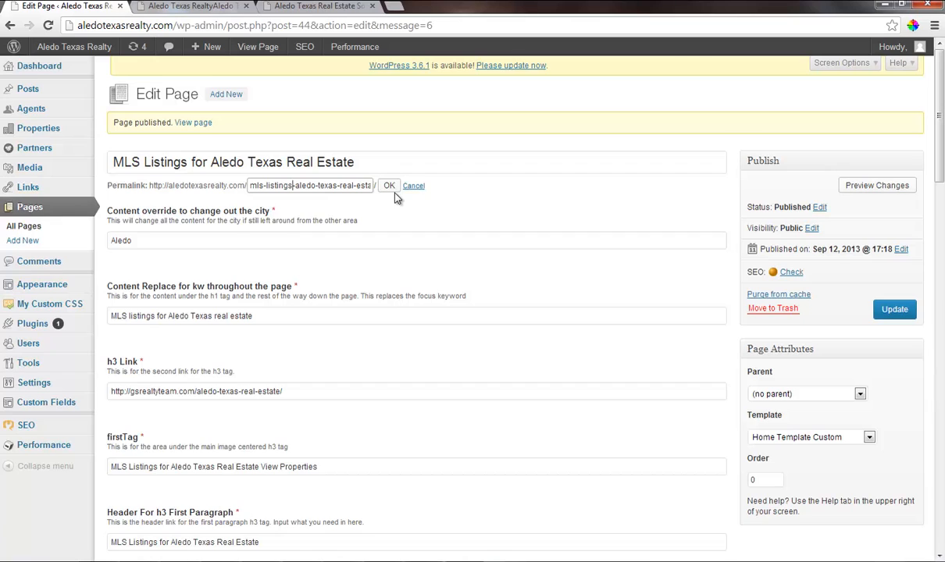
text(for-)
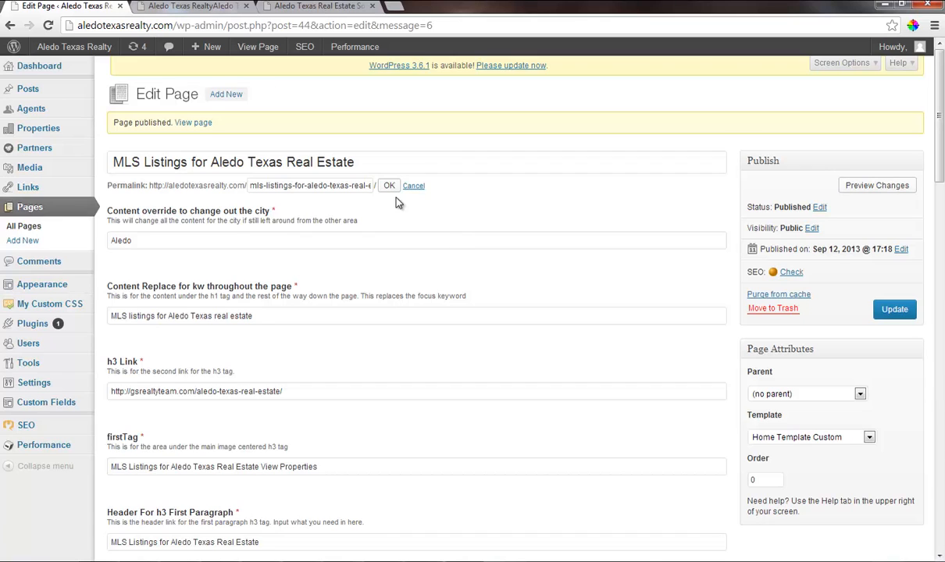
key(Return)
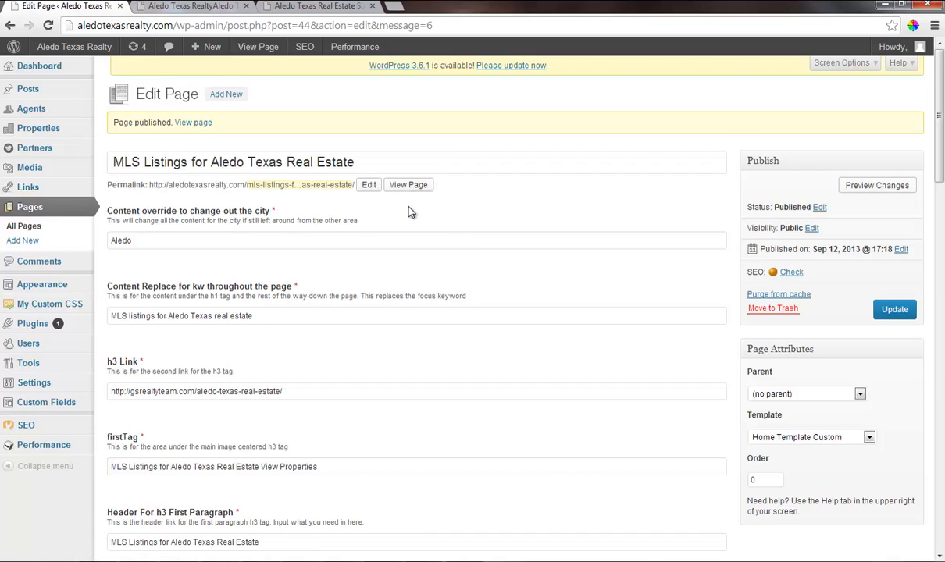
Check the page's empty custom CSS or JavaScript field and update the published page with its corrected permalink.
scroll(827, 375, down, 6)
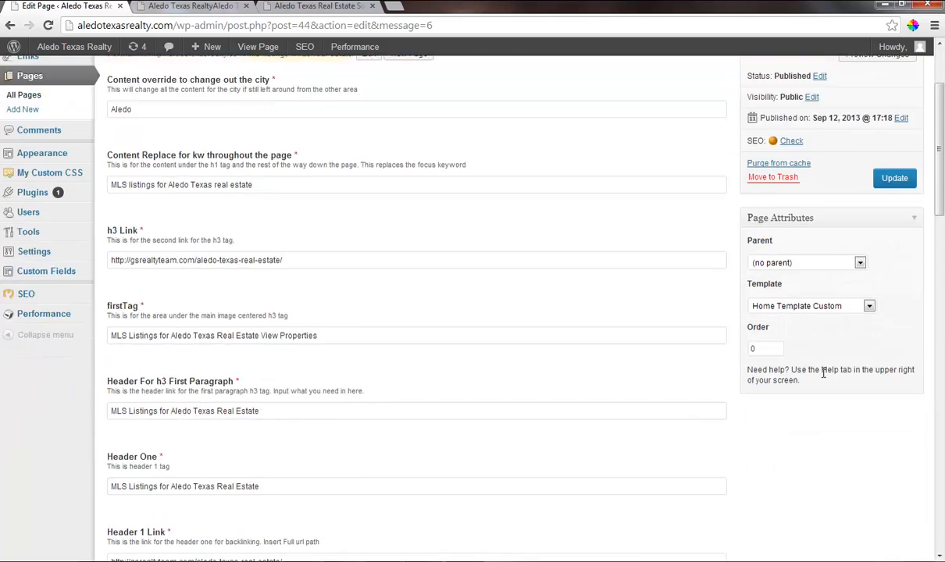
scroll(822, 379, down, 15)
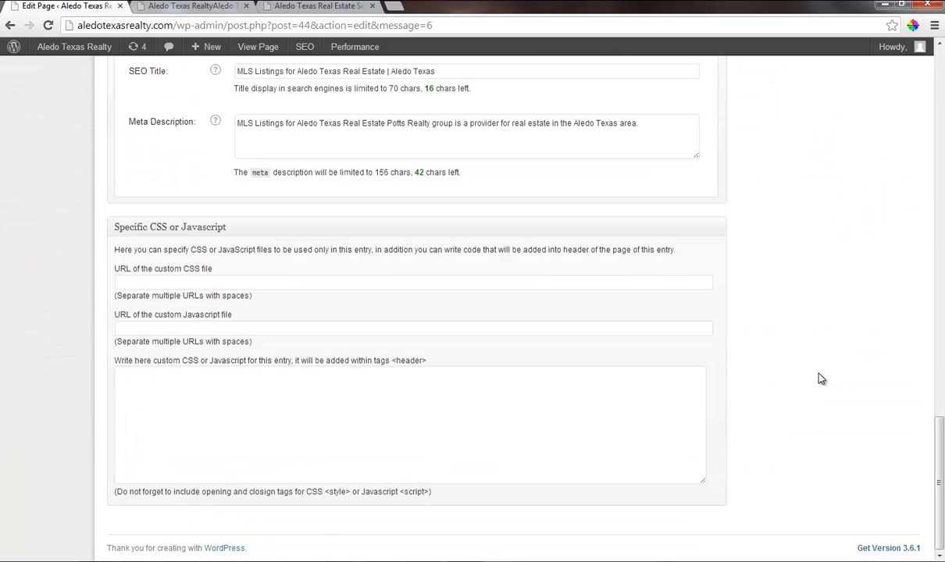
click(292, 389)
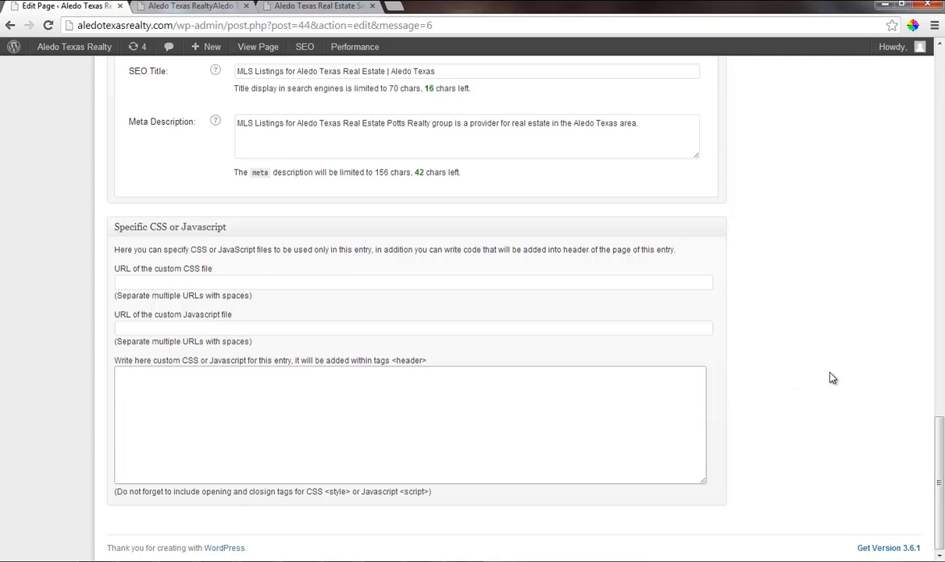
scroll(830, 377, up, 15)
scroll(833, 374, up, 5)
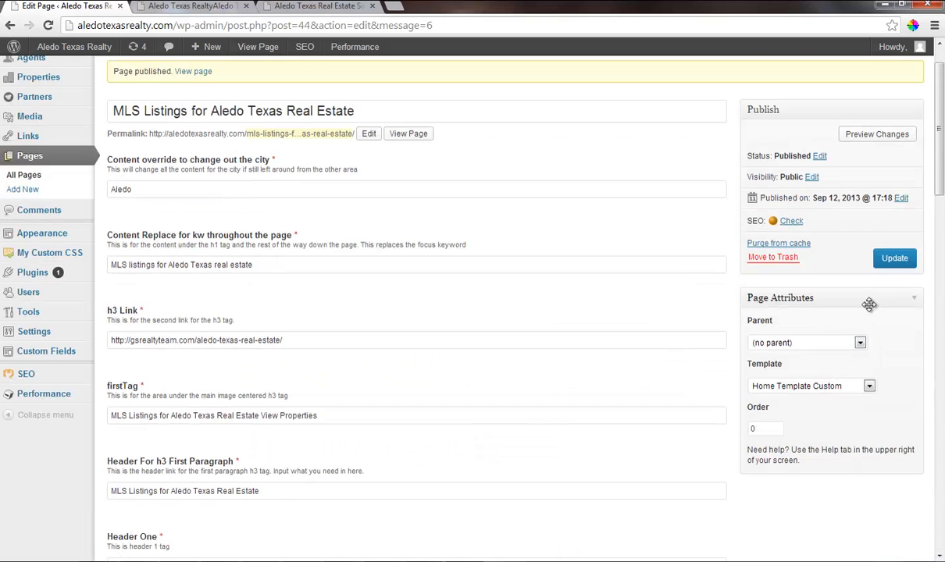
click(894, 258)
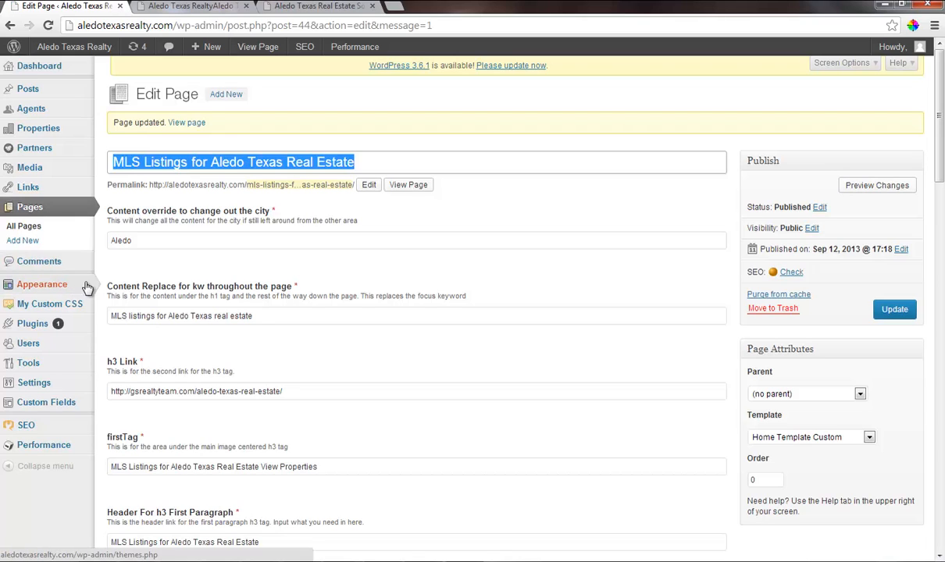
Copy the #sliderArea .image-full-width style block from the custom CSS field of the "homes for sale aledo texas" page.
click(33, 228)
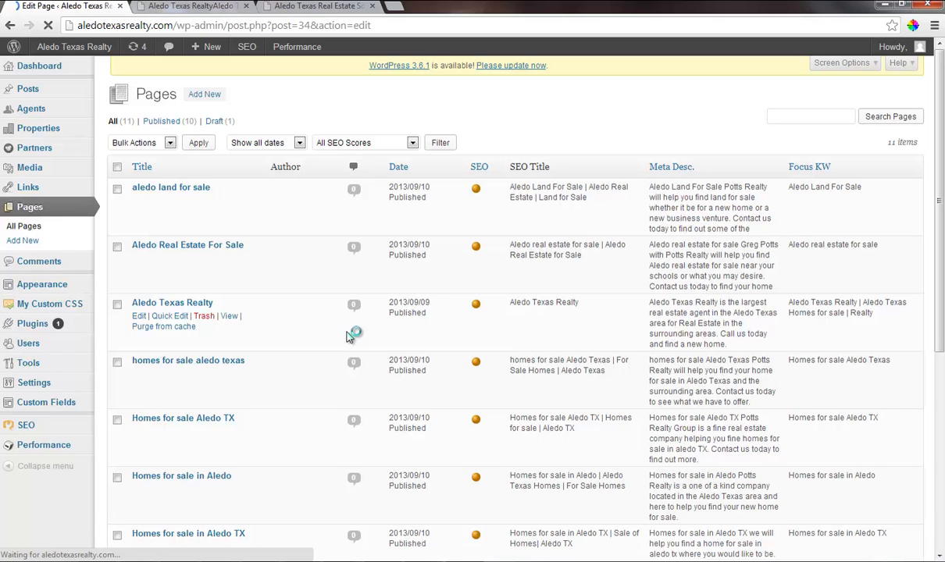
scroll(266, 324, down, 20)
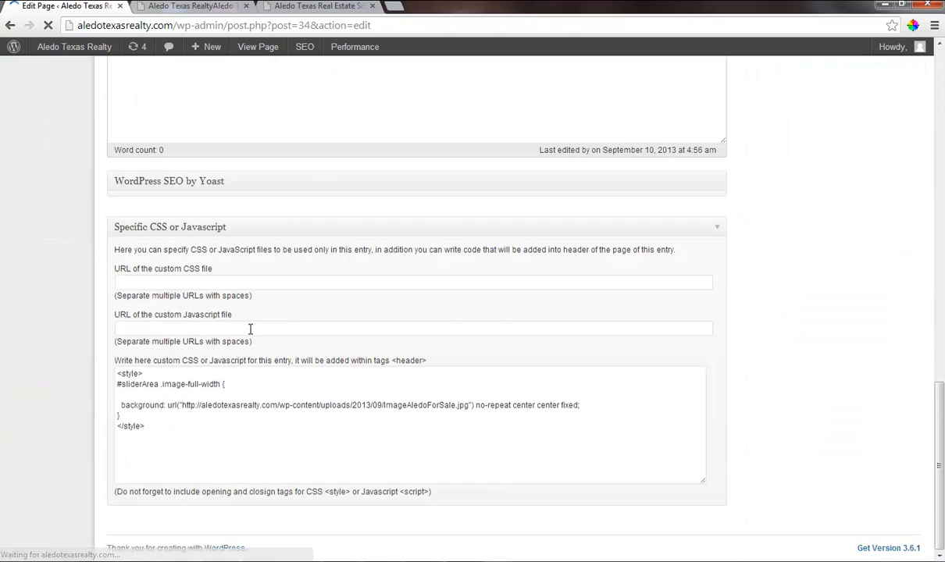
scroll(194, 364, down, 5)
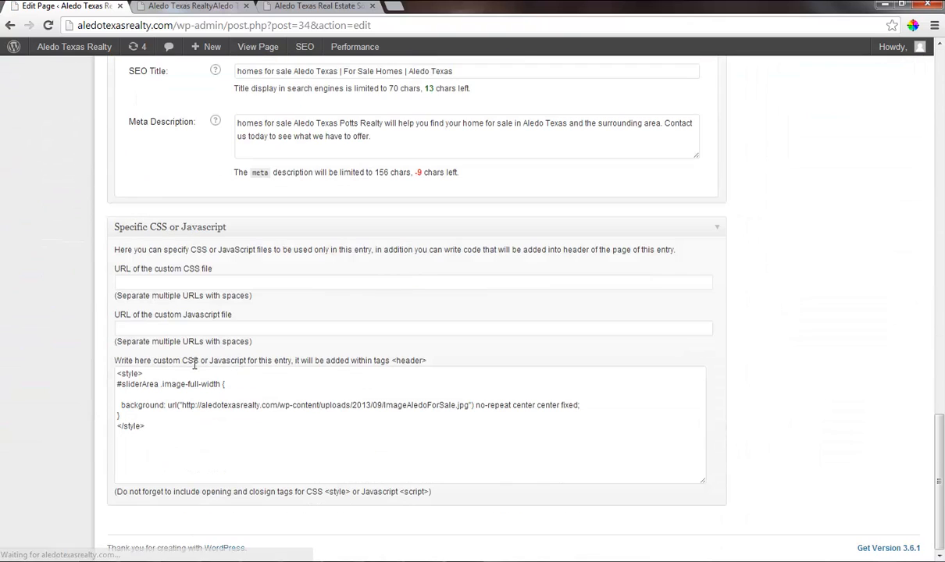
click(151, 426)
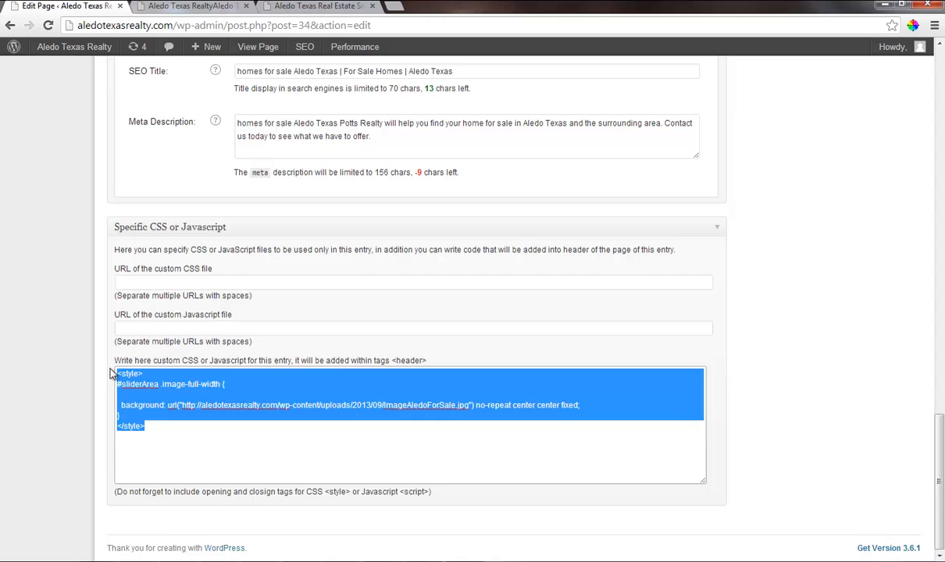
Return to the page list and open "MLS Listings for Aledo Texas Real Estate" for editing.
scroll(72, 279, up, 17)
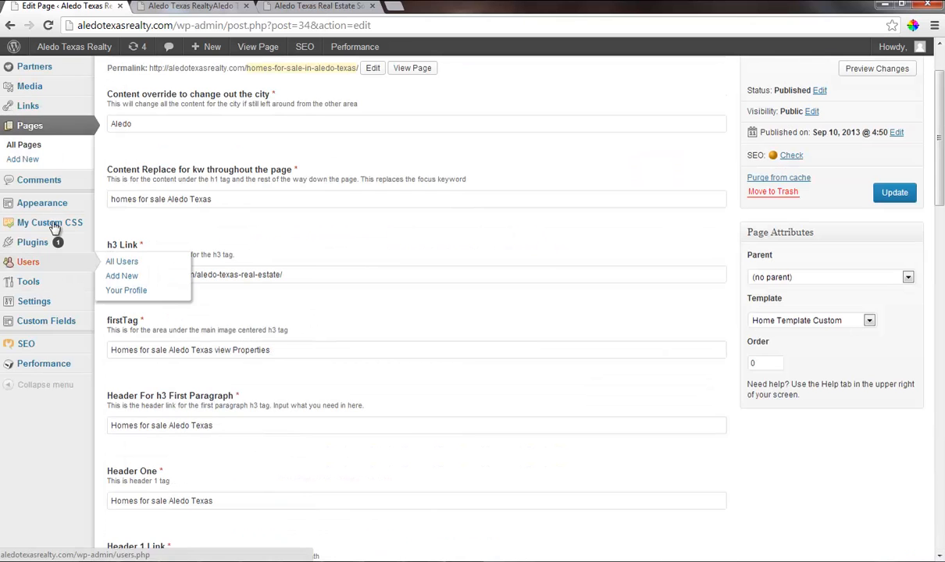
click(36, 147)
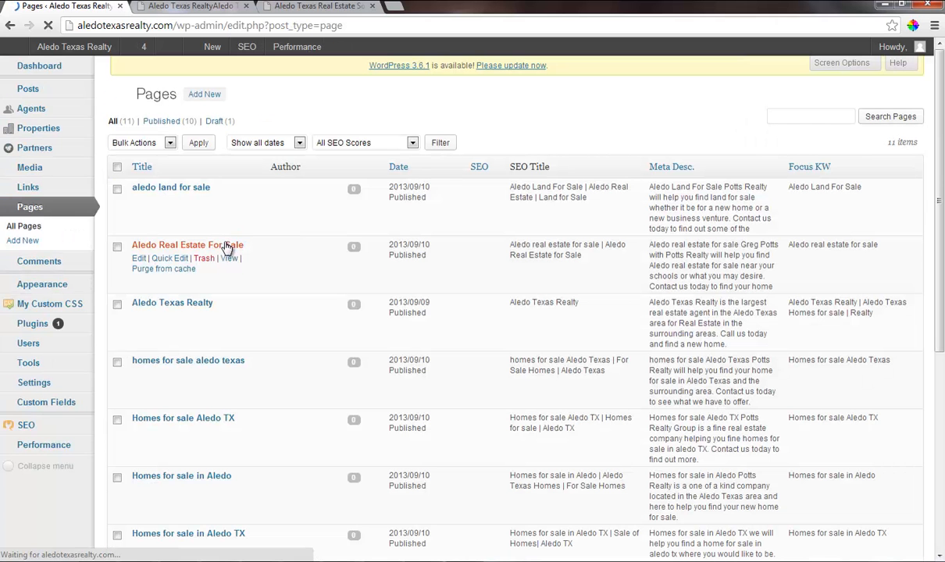
scroll(186, 282, down, 5)
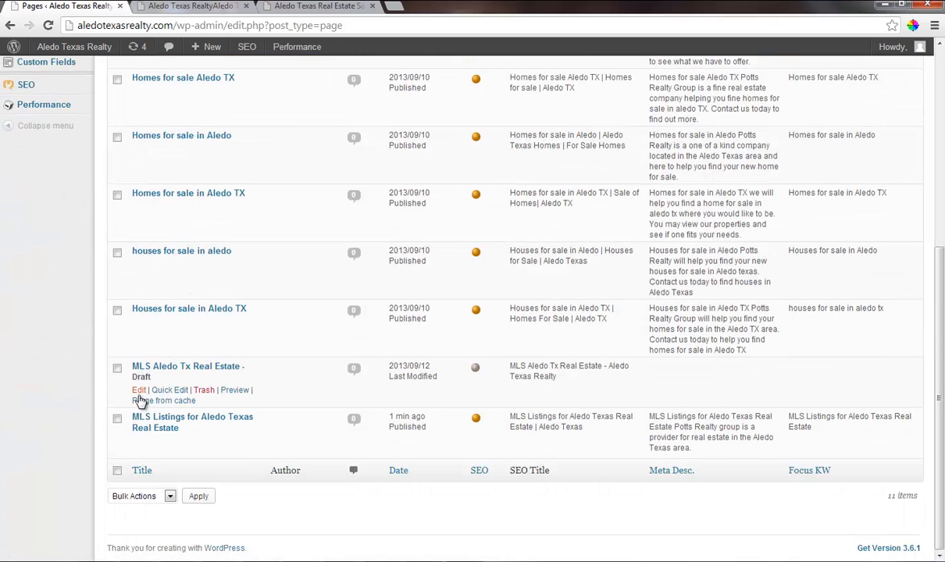
click(139, 391)
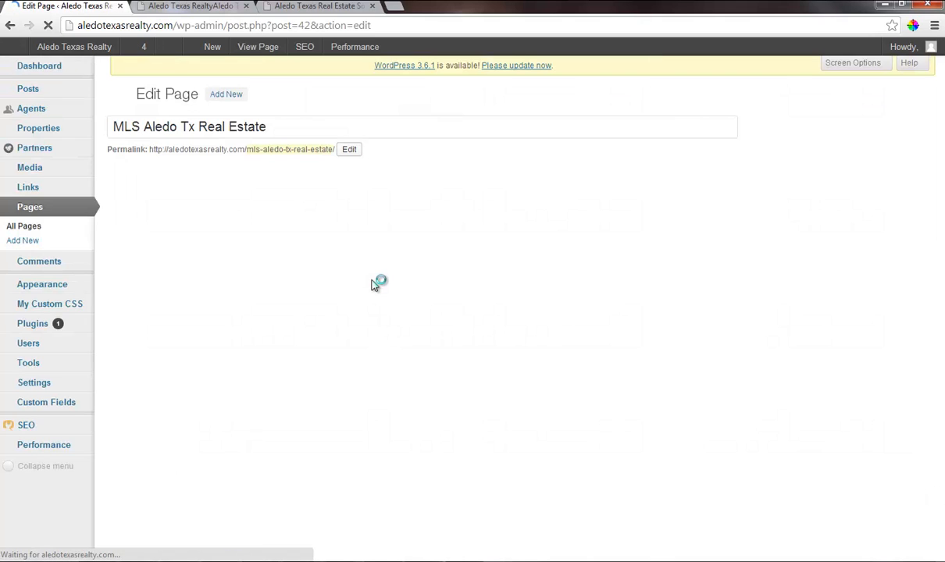
key(alt+Left)
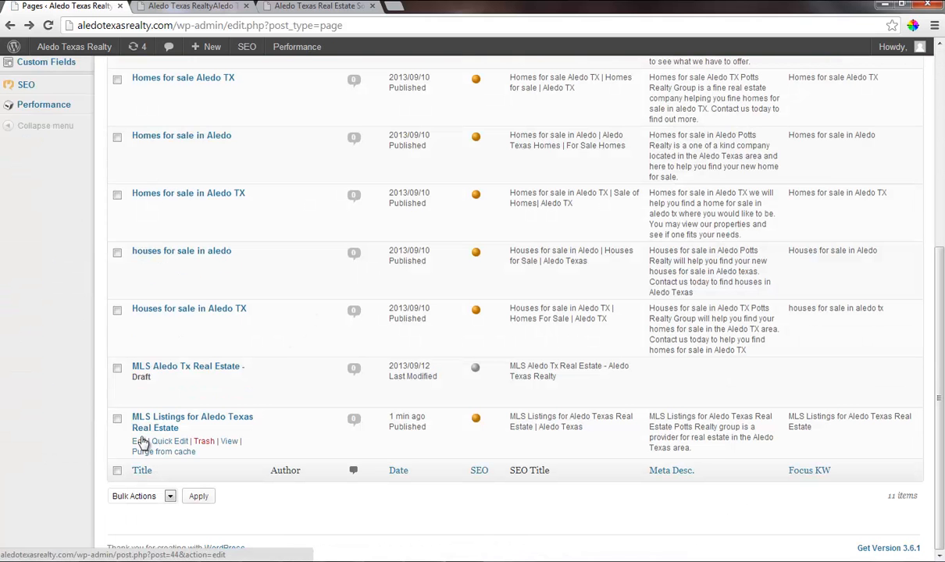
mouse_move(310, 380)
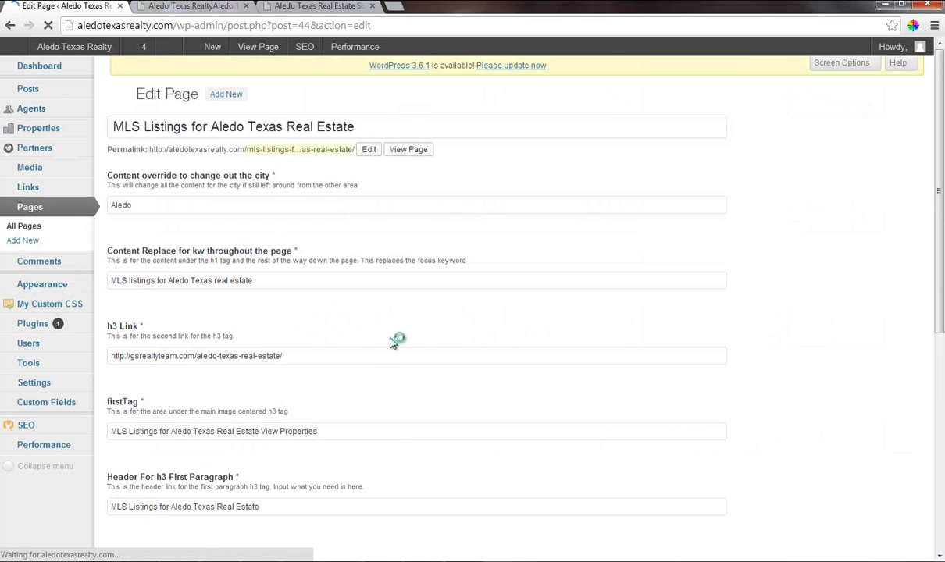
Paste the copied background style block into the page's custom CSS or JavaScript header field and update the page.
scroll(266, 375, down, 7)
scroll(266, 373, down, 5)
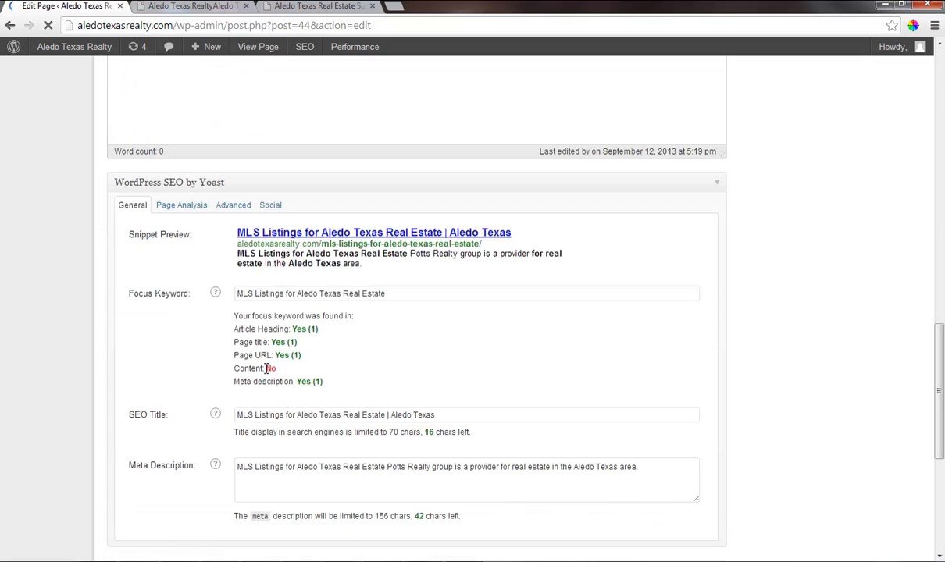
scroll(265, 372, down, 4)
click(177, 394)
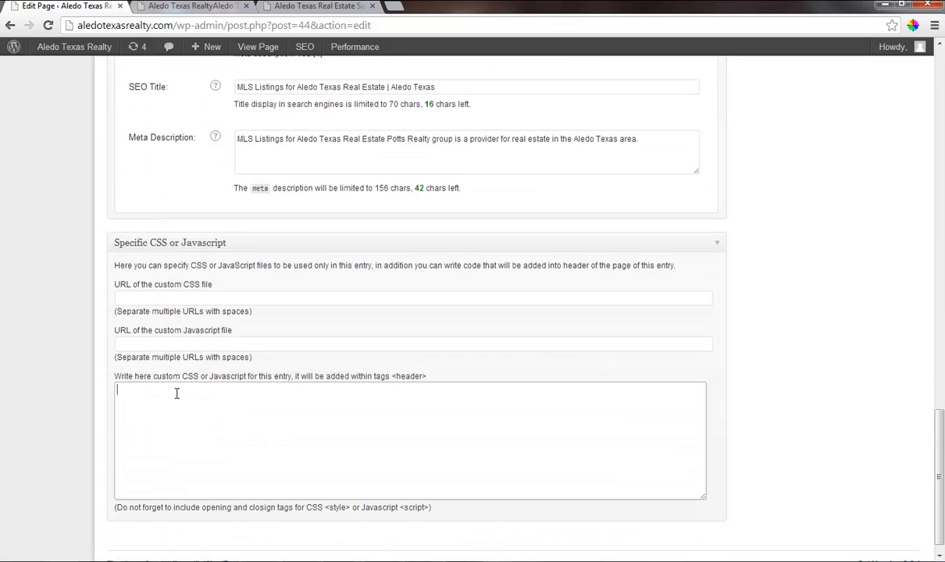
text(<style> #sliderArea .image-full-width {    background: url("http://aledotexasrealty.com/wp-content/uploads/2013/09/ImageAledoForSale.jpg") no-repeat center center fixed; } </style>)
scroll(871, 285, up, 15)
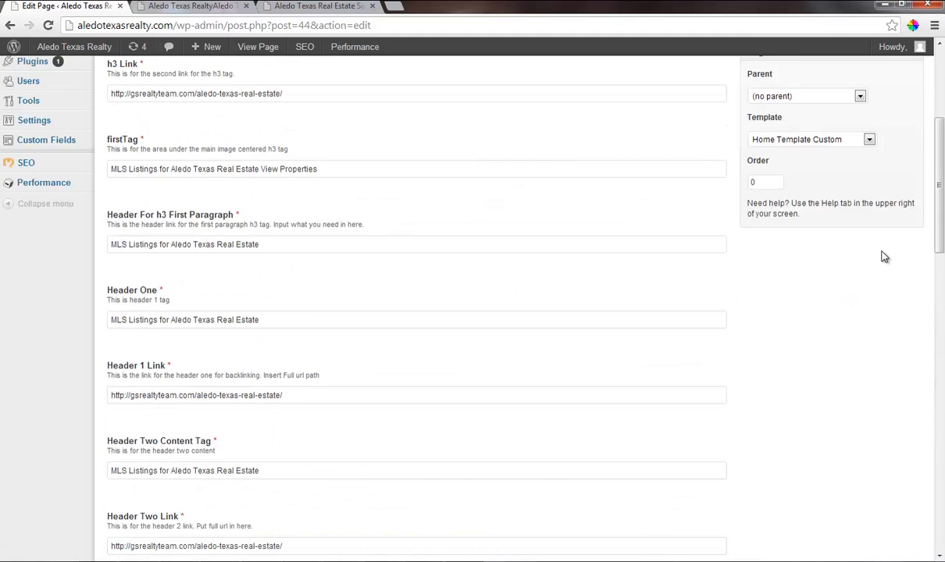
click(896, 145)
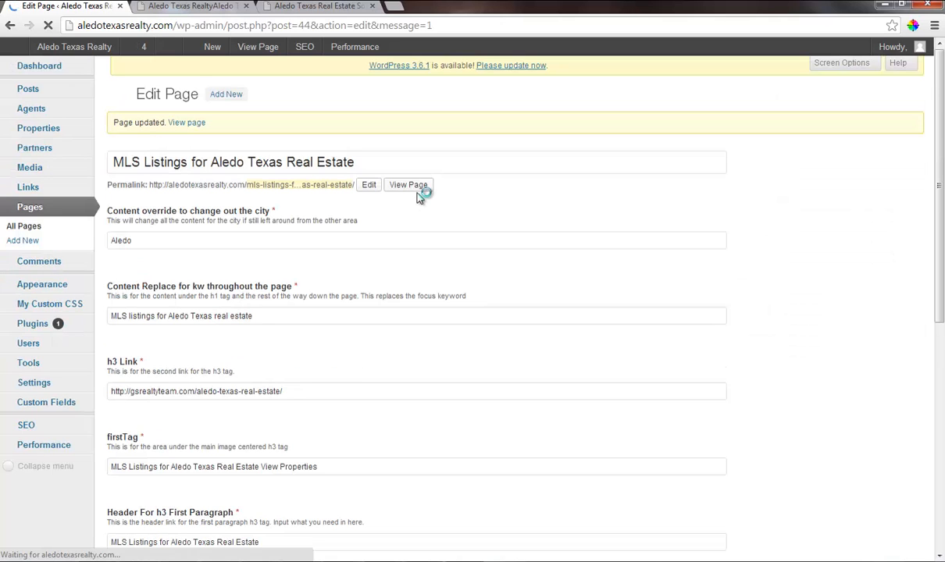
Examine the Yoast focus keyword checks, especially the content entry, together with the page's content editor.
scroll(387, 214, down, 5)
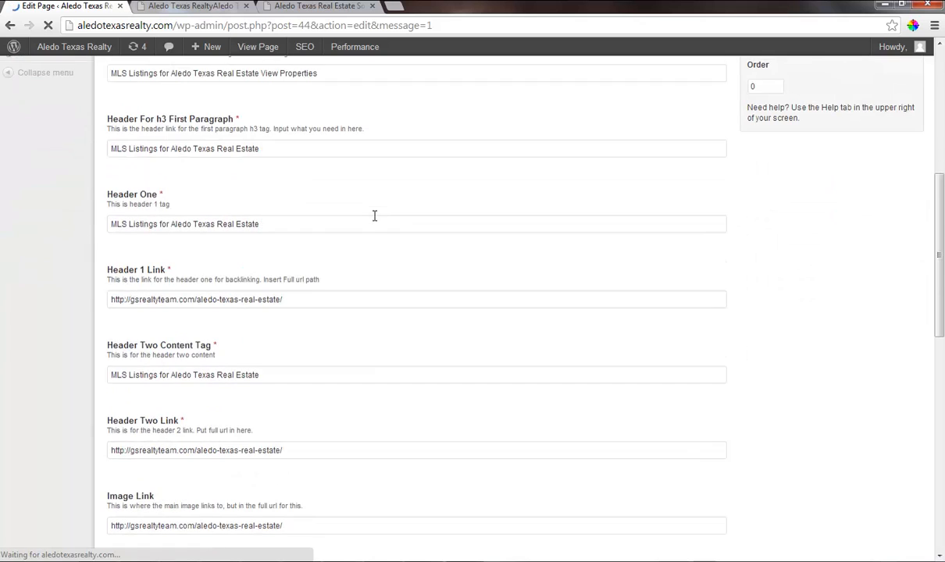
scroll(374, 215, down, 6)
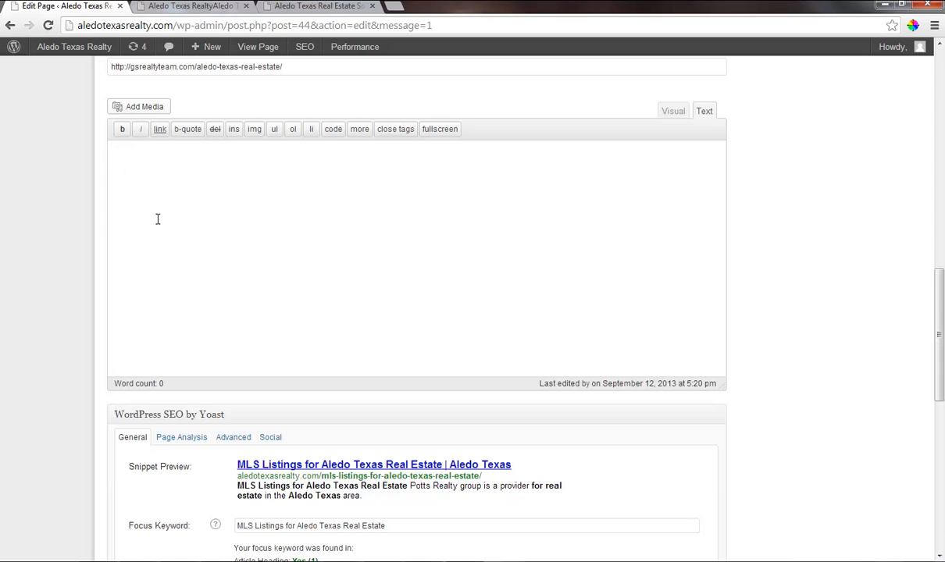
scroll(296, 328, down, 3)
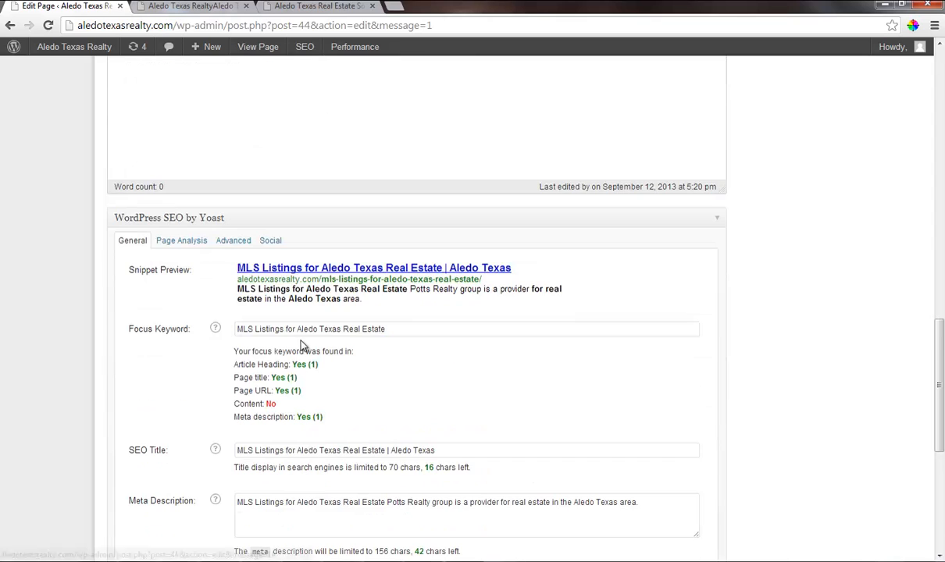
drag(273, 403, 246, 403)
click(287, 406)
click(291, 406)
scroll(378, 372, up, 6)
scroll(352, 435, down, 2)
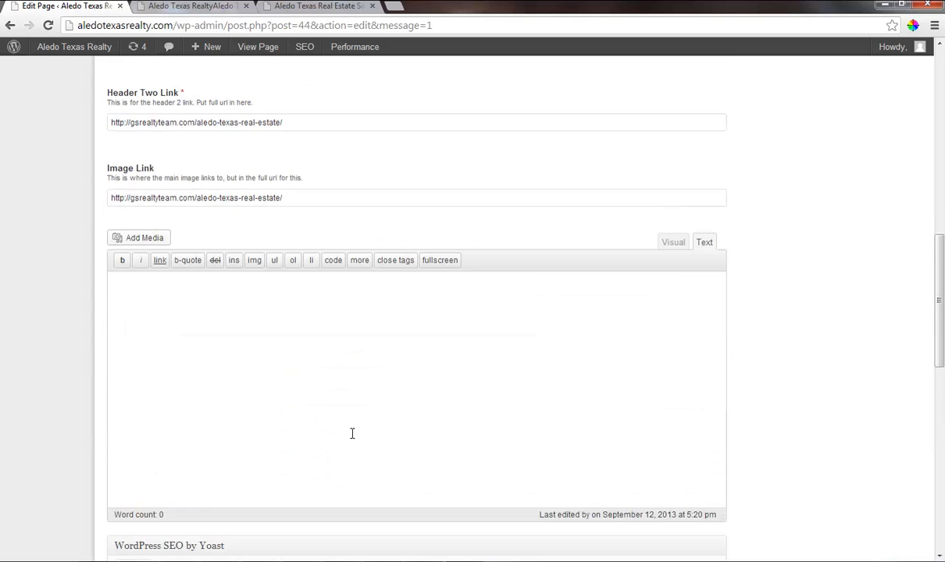
Update the "MLS Listings for Aledo Texas Real Estate" page once more.
scroll(352, 435, up, 6)
scroll(366, 427, up, 2)
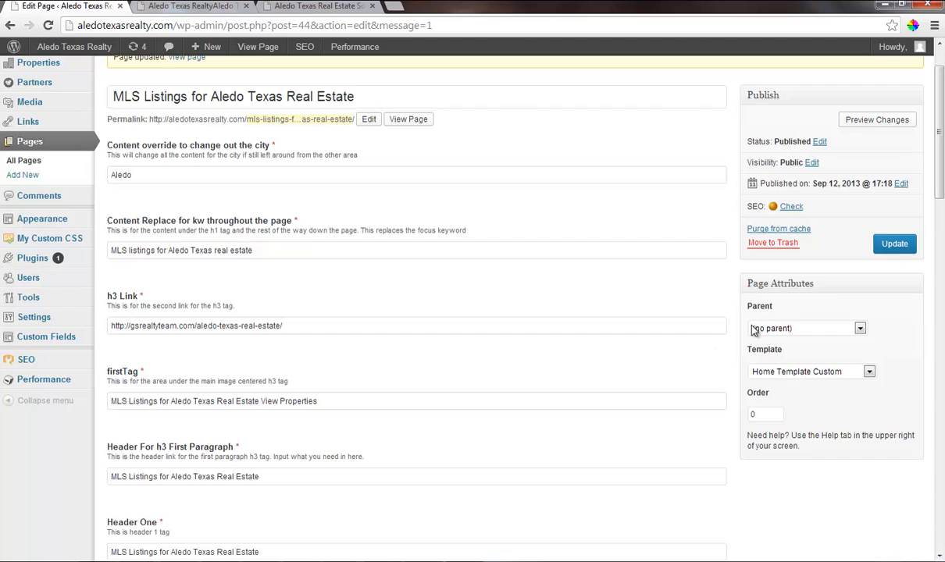
click(880, 245)
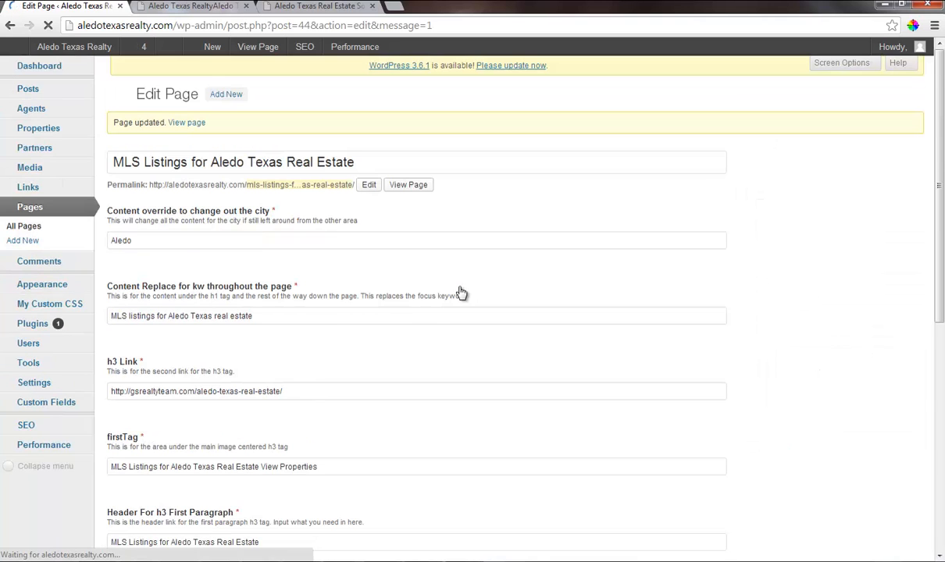
Move the draft page "MLS Aledo Tx Real Estate" from the page list to the trash.
click(28, 229)
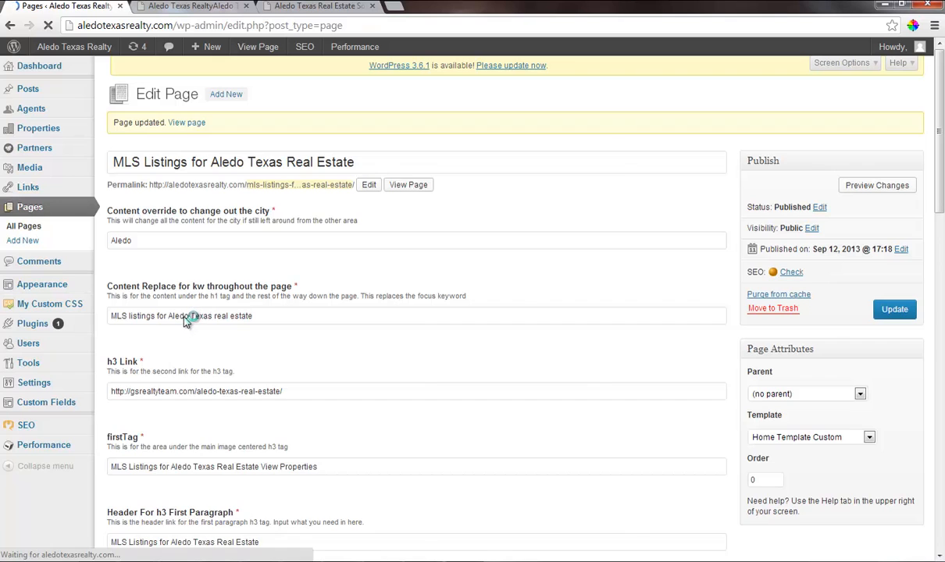
scroll(186, 328, down, 6)
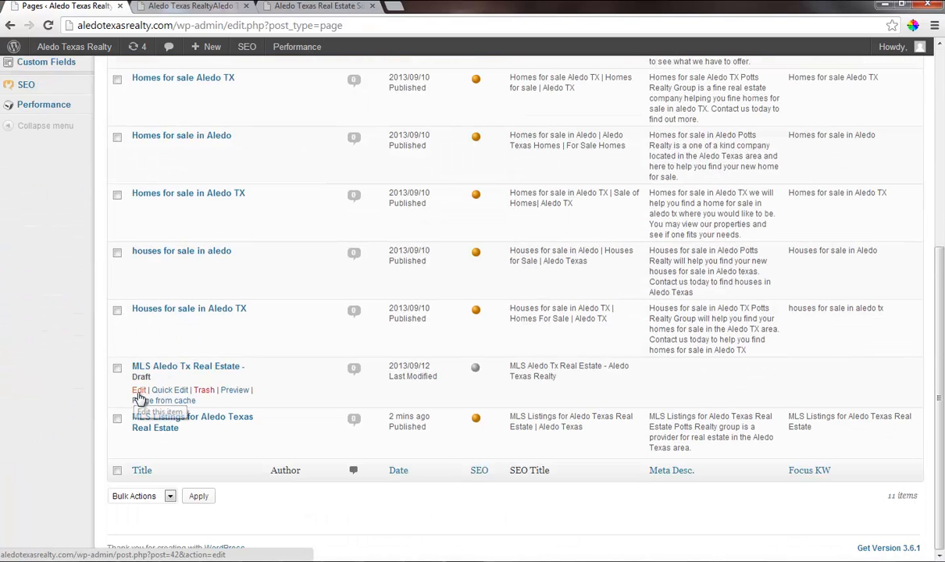
click(203, 391)
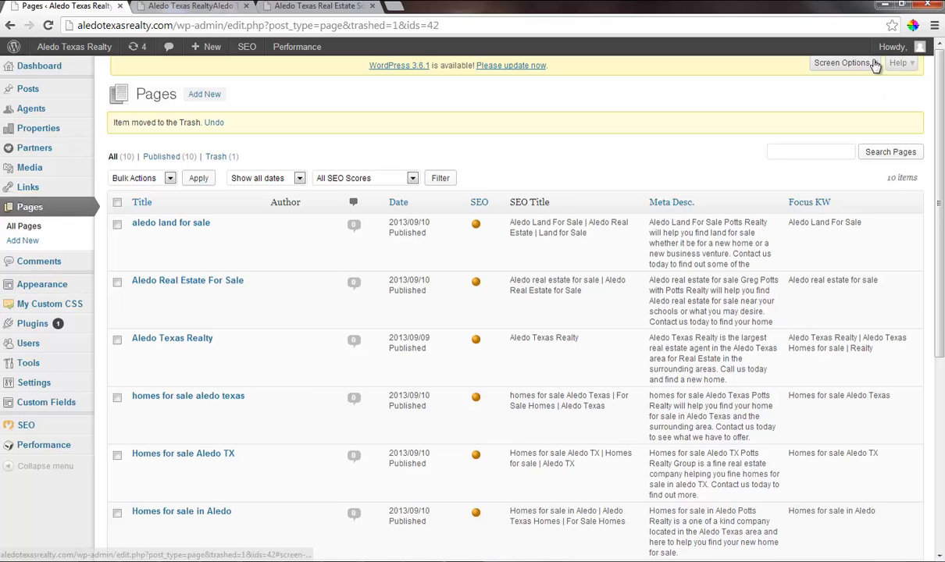
Set the page list's screen options to show 500 pages and apply the change.
click(836, 63)
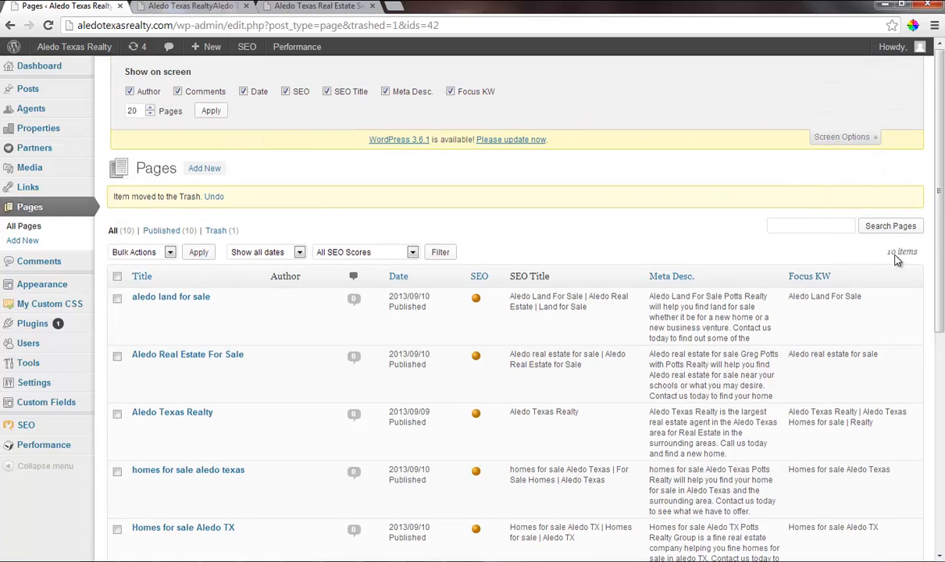
drag(141, 111, 108, 109)
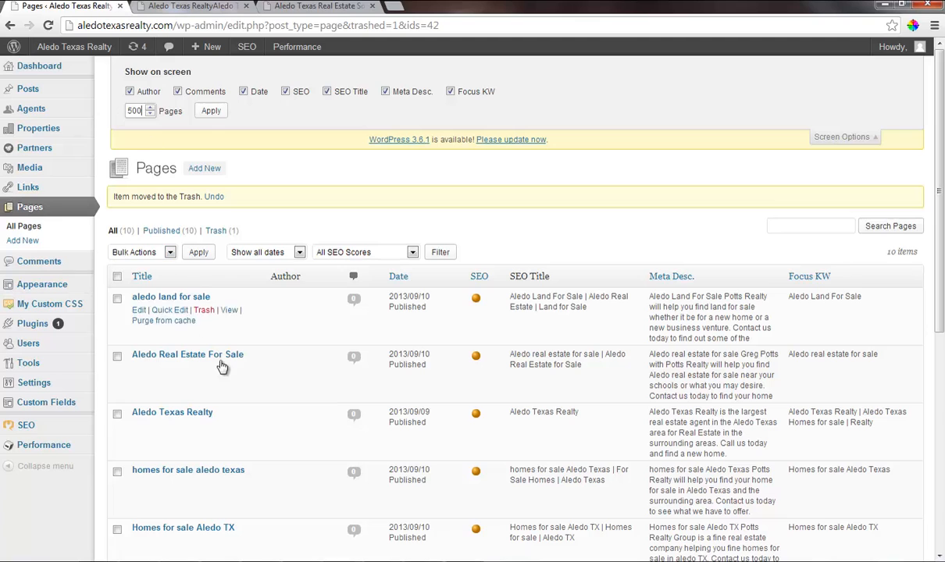
click(211, 111)
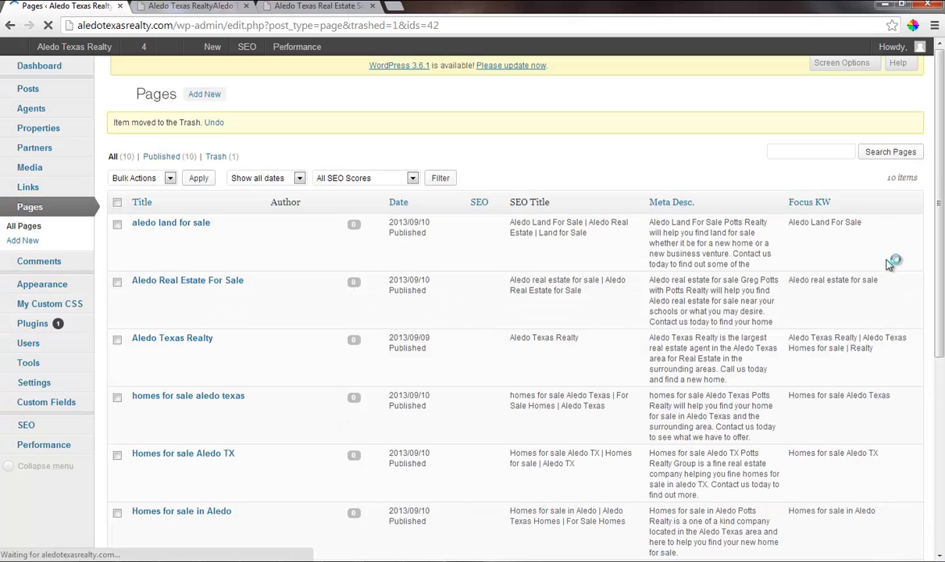
Look over the full list of pages and open the XML-Sitemap settings.
scroll(272, 381, down, 4)
scroll(272, 381, up, 4)
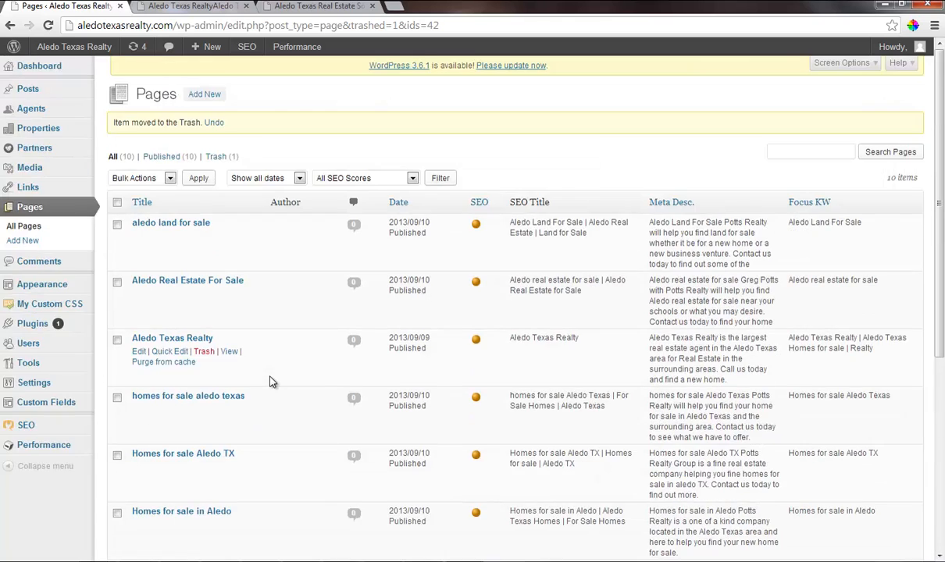
scroll(272, 382, down, 4)
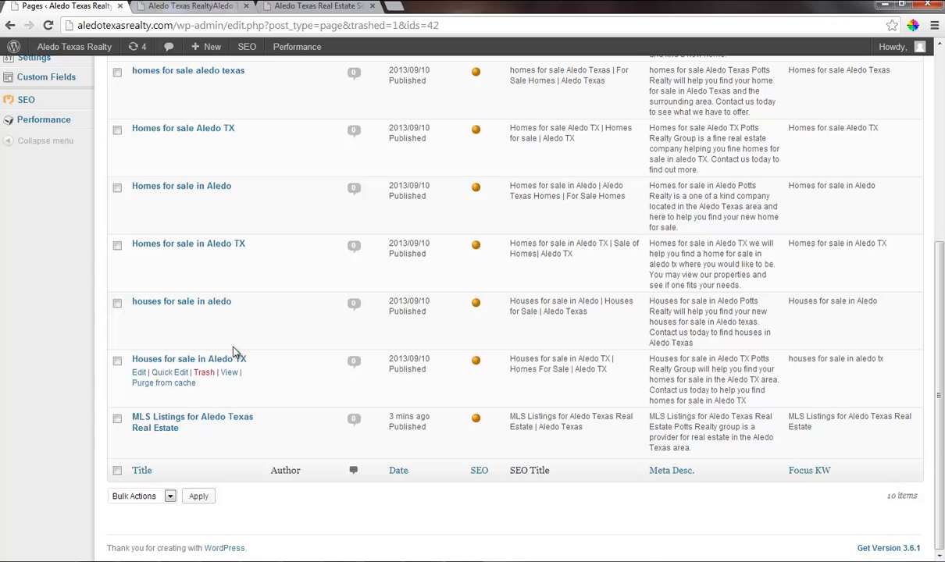
scroll(233, 351, up, 5)
mouse_move(56, 384)
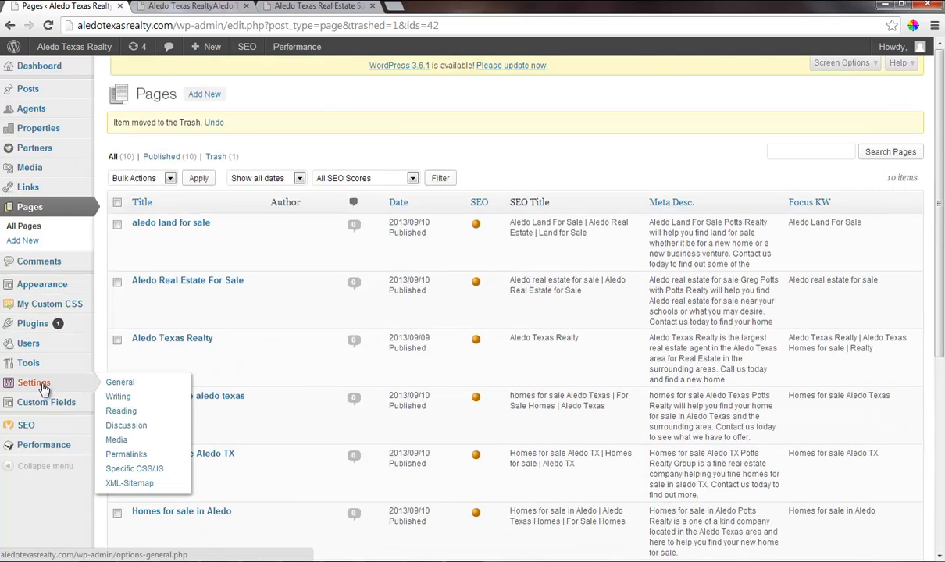
click(137, 484)
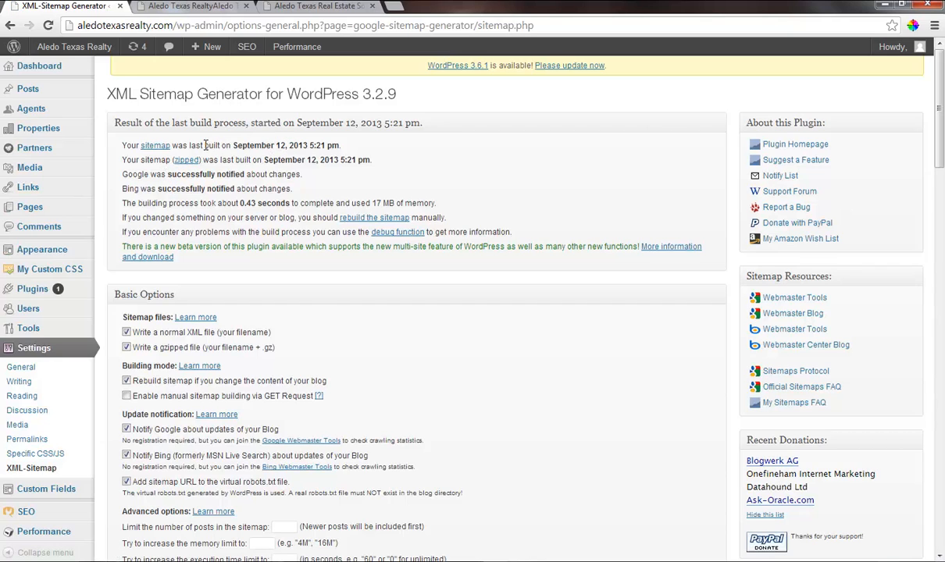
Set the sitemap change frequency for static pages to Daily.
scroll(199, 380, down, 20)
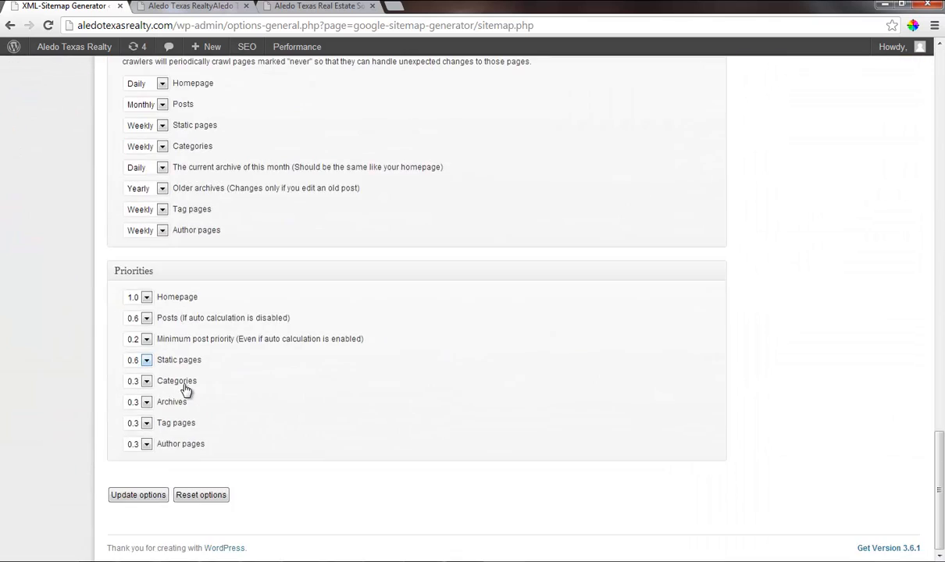
scroll(180, 377, up, 3)
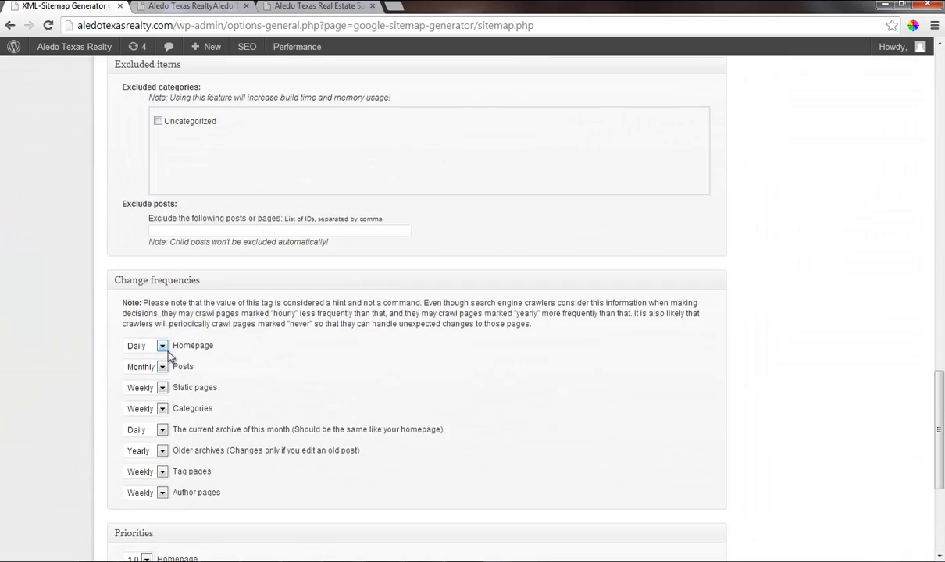
click(163, 391)
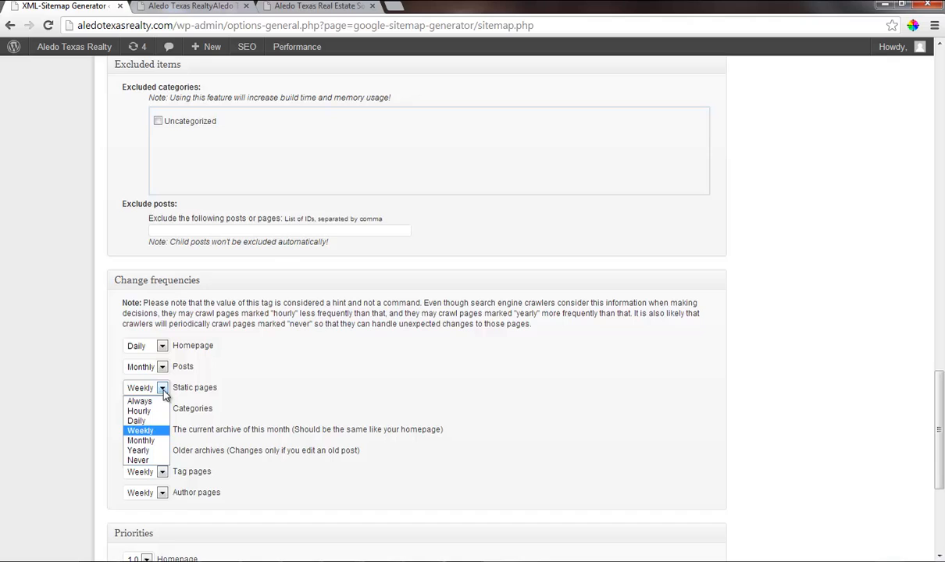
click(138, 422)
Set the sitemap priority of static pages to 1.0 and update the sitemap options.
scroll(185, 439, down, 3)
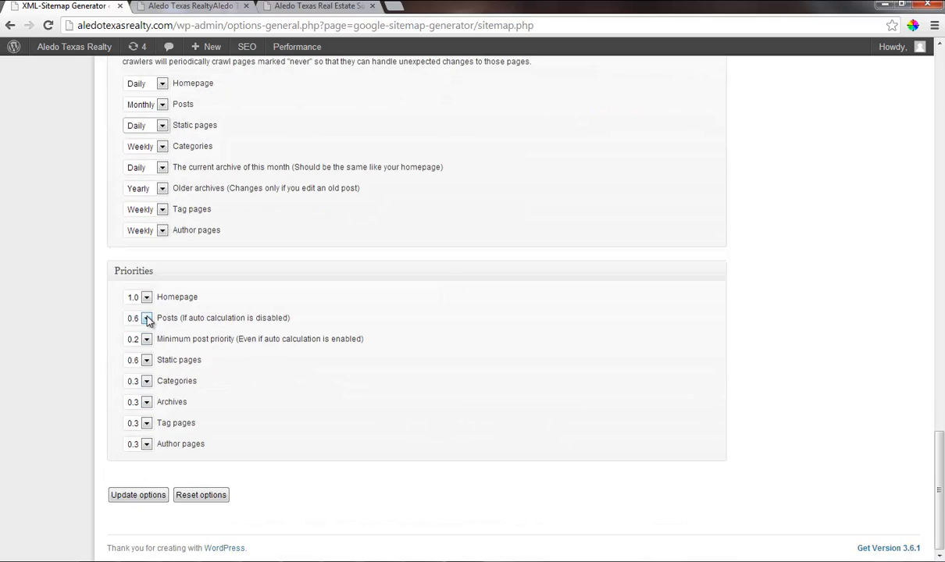
click(146, 360)
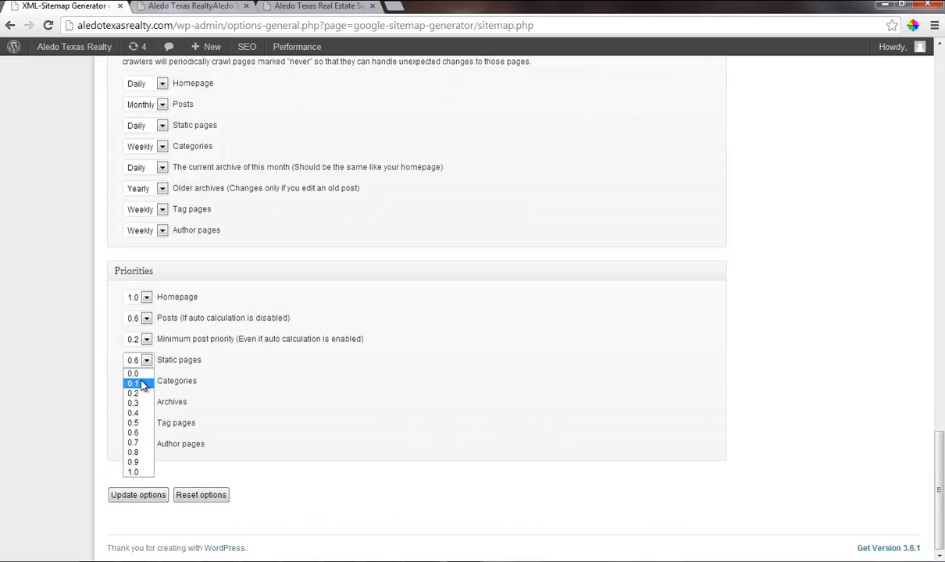
click(135, 472)
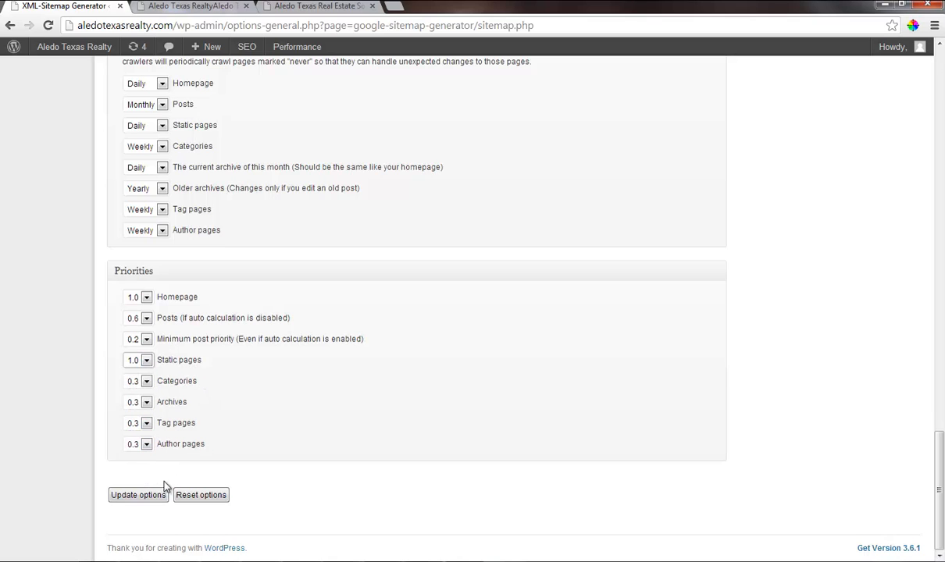
click(150, 497)
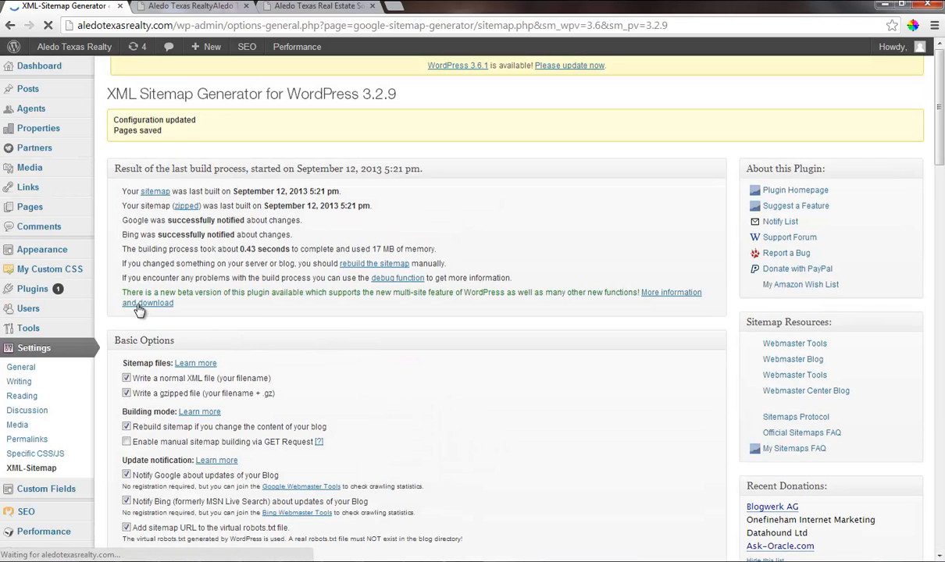
Compare the plugin's generated sitemap with the one linked in the homepage footer, and return to the XML-Sitemap settings.
click(156, 195)
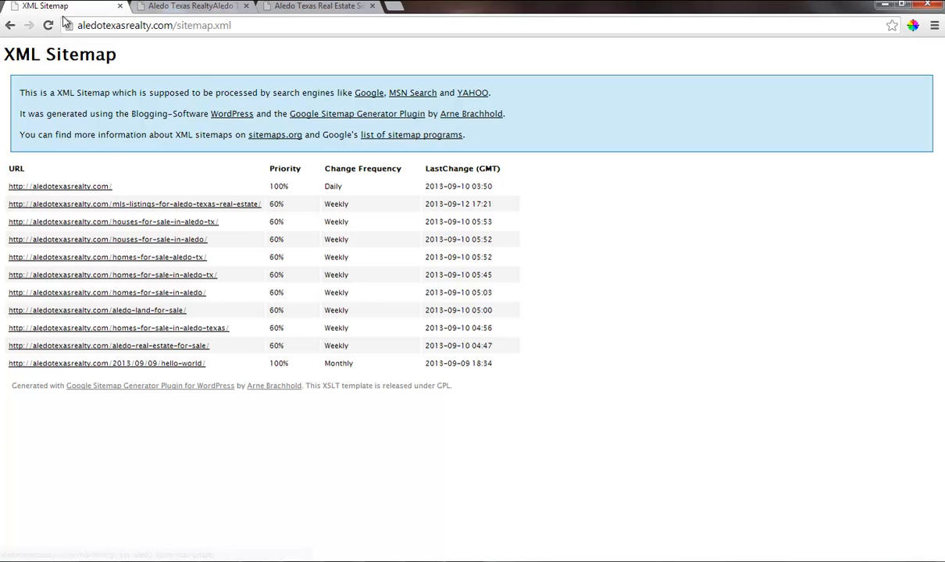
click(187, 6)
key(F5)
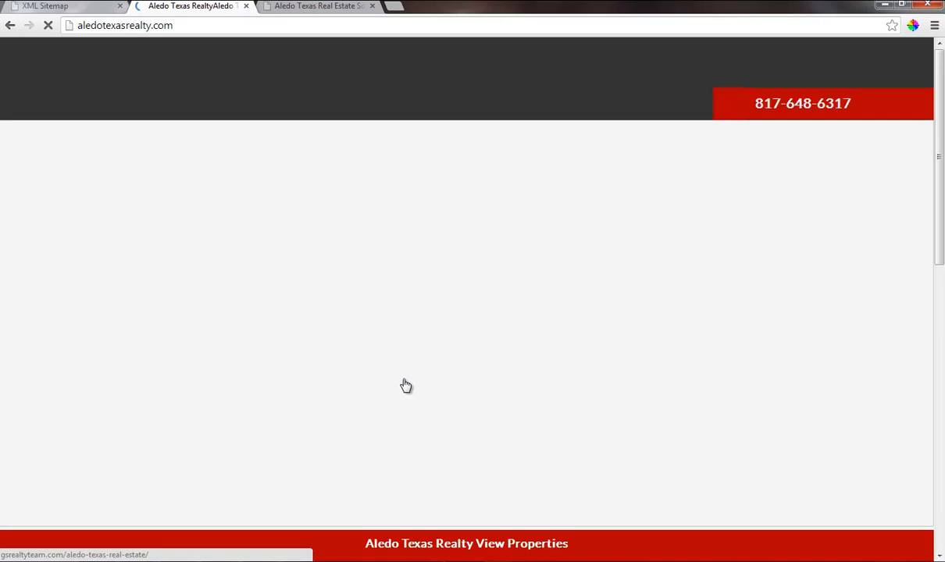
scroll(408, 386, down, 8)
click(466, 478)
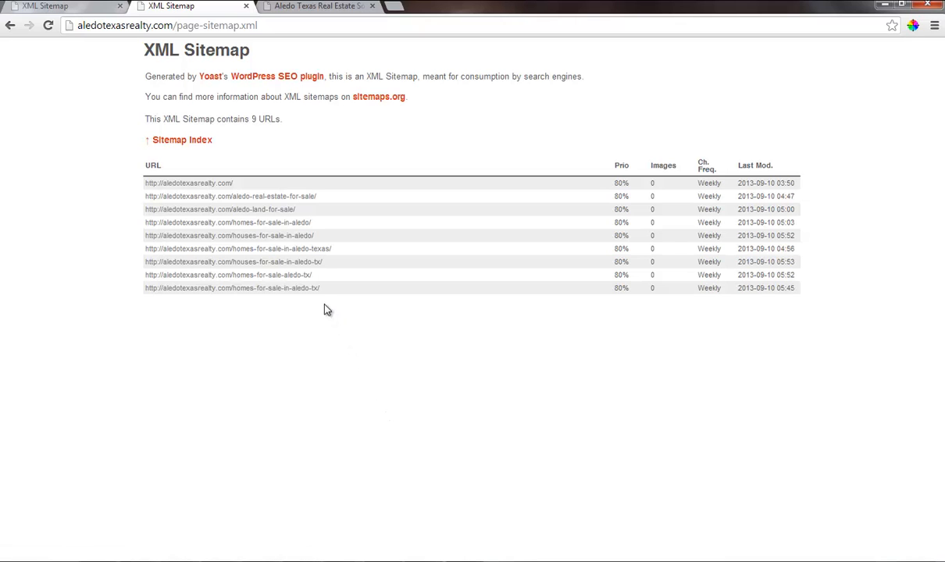
click(40, 7)
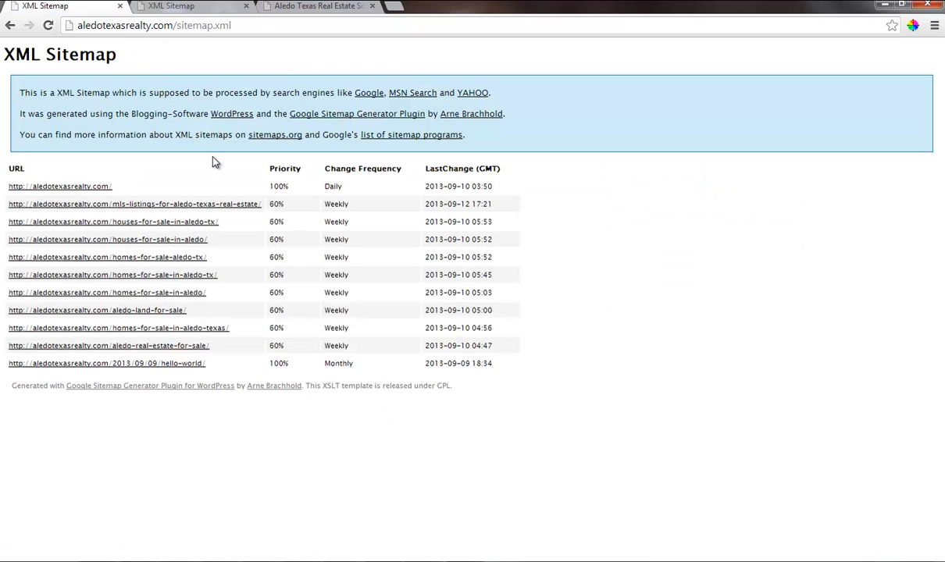
click(48, 25)
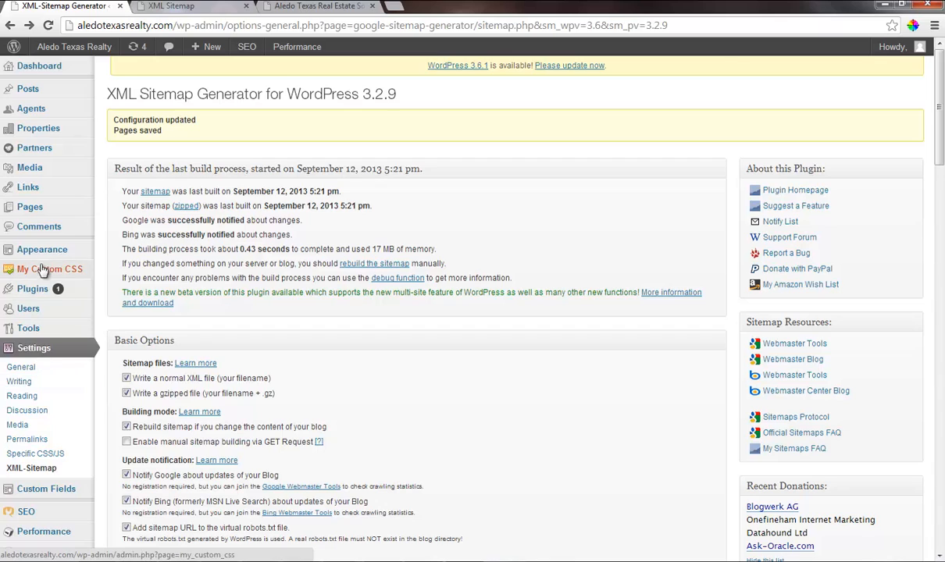
Check the web address of the Yoast page sitemap and return to the XML-Sitemap settings.
mouse_move(38, 246)
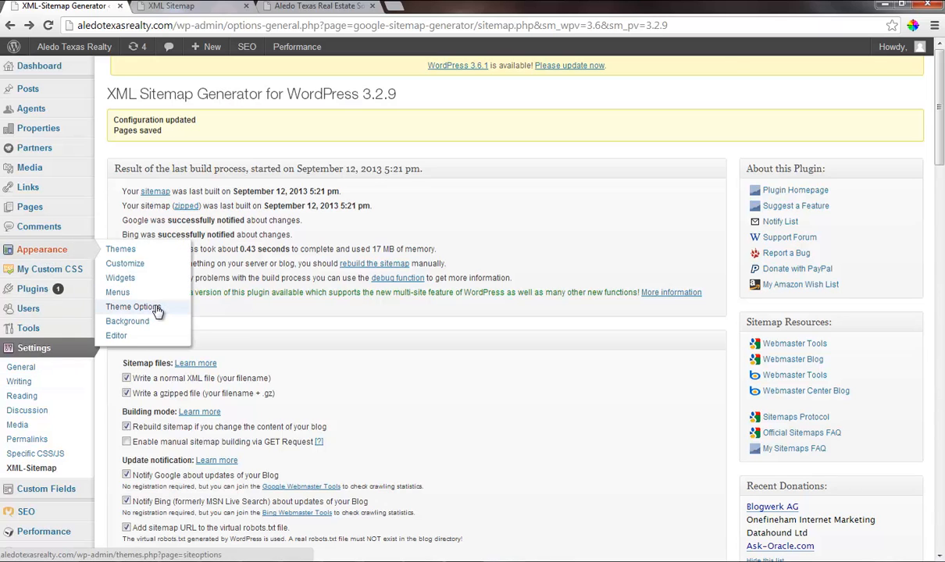
click(312, 6)
click(216, 7)
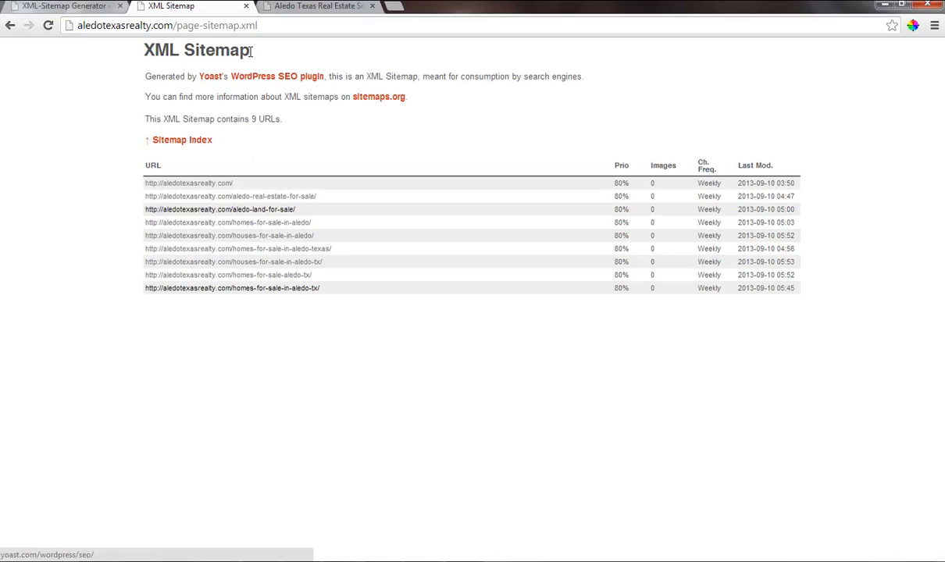
click(262, 25)
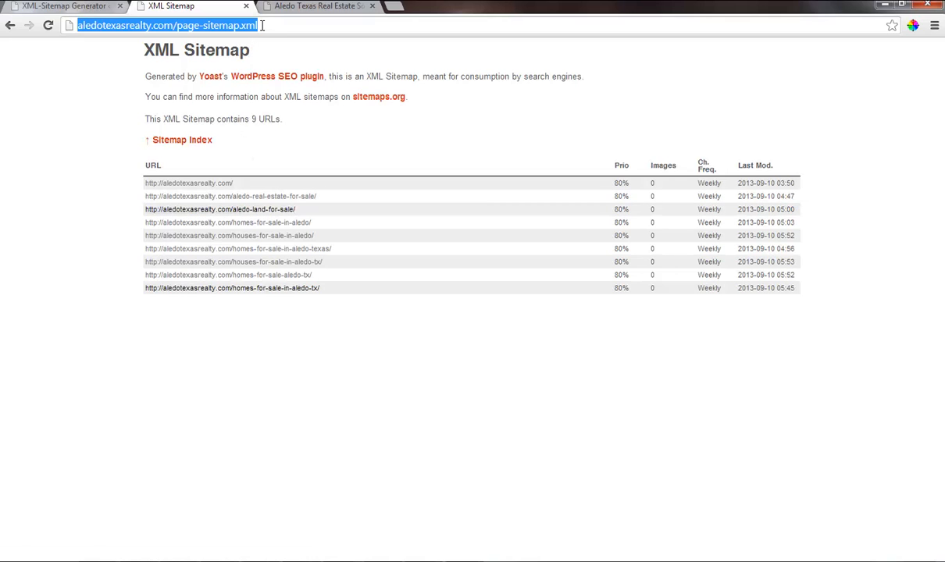
click(66, 7)
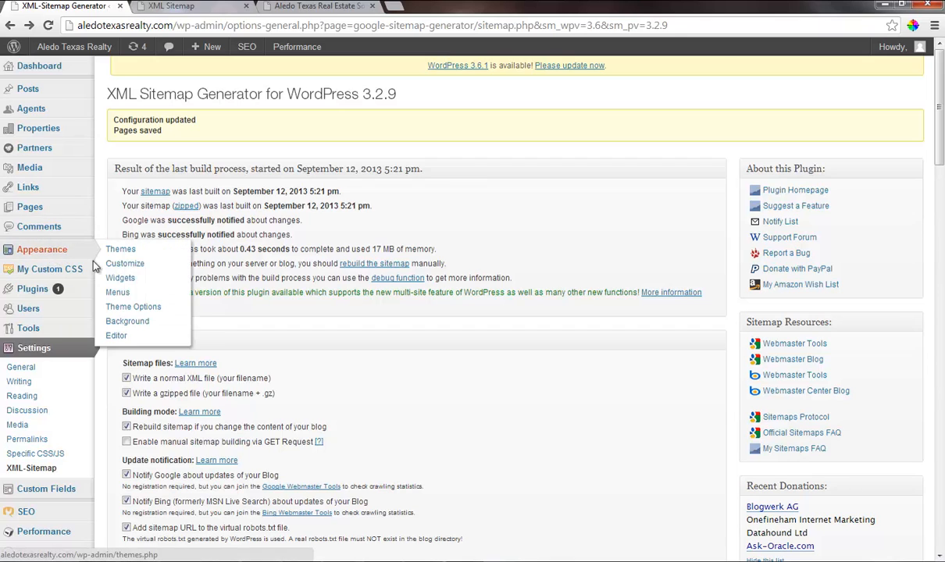
Check the sitemap link in the theme options' Footer Copyright Text and save all changes.
click(133, 307)
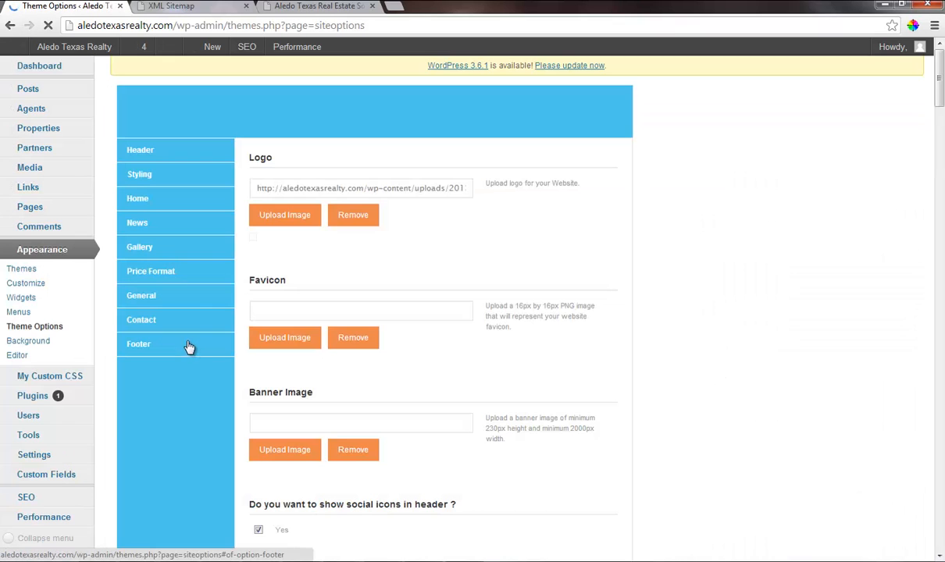
click(179, 345)
scroll(392, 390, down, 3)
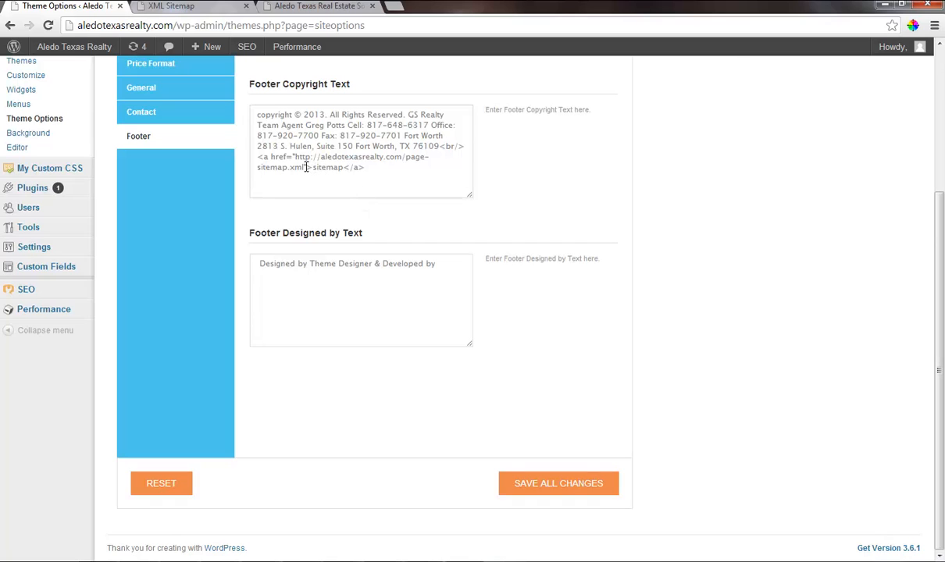
mouse_move(304, 167)
mouse_down()
mouse_move(313, 160)
mouse_move(296, 157)
mouse_up()
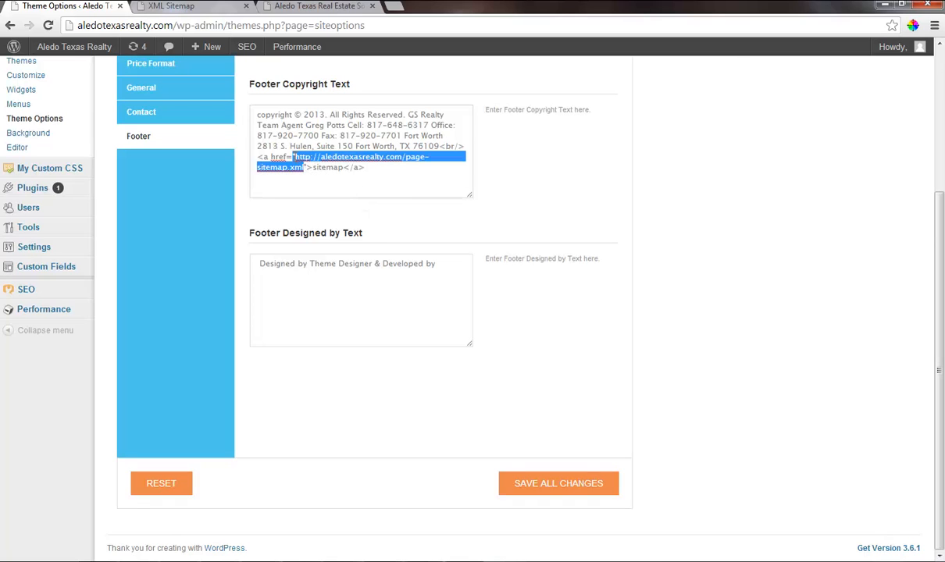
click(278, 162)
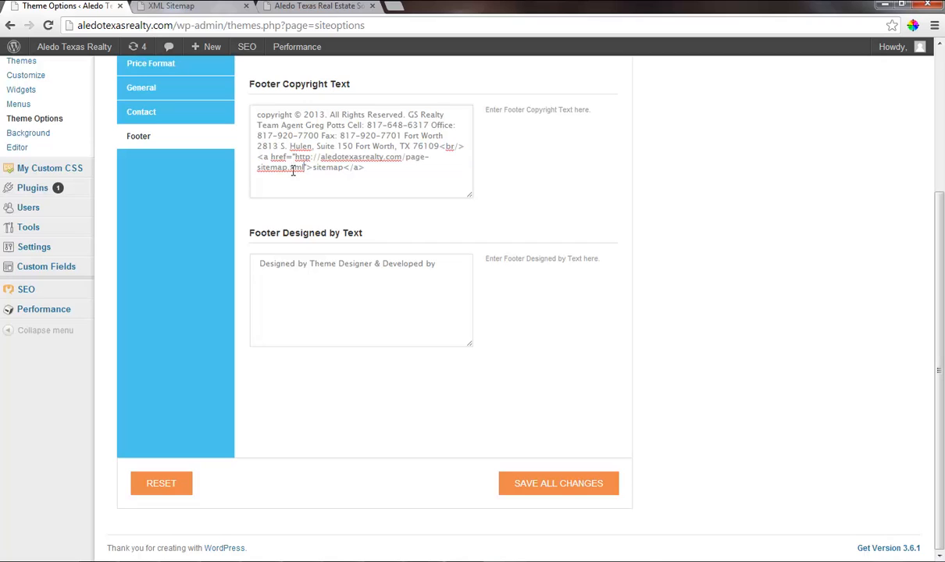
click(558, 485)
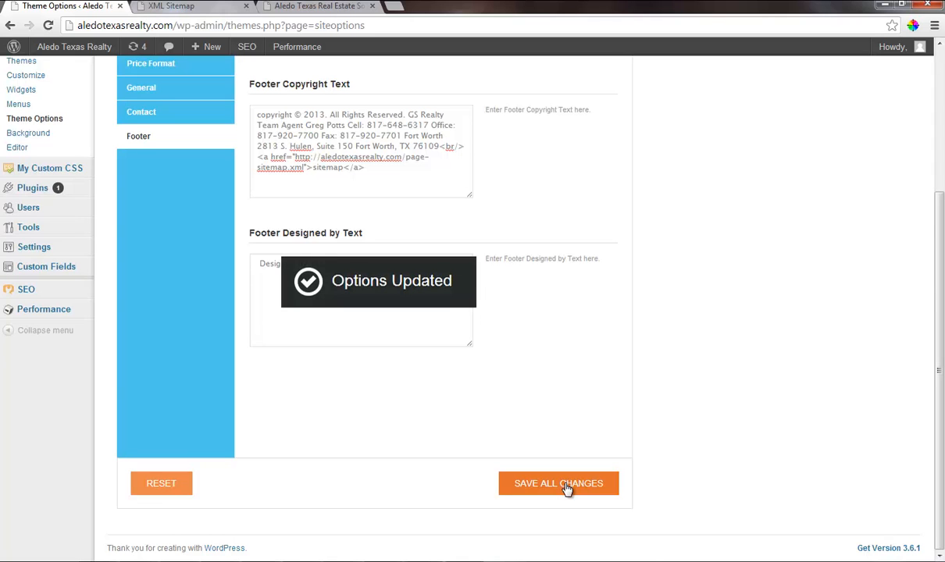
Reload the homepage, open its footer sitemap again and examine the listed URLs and change frequencies.
click(176, 6)
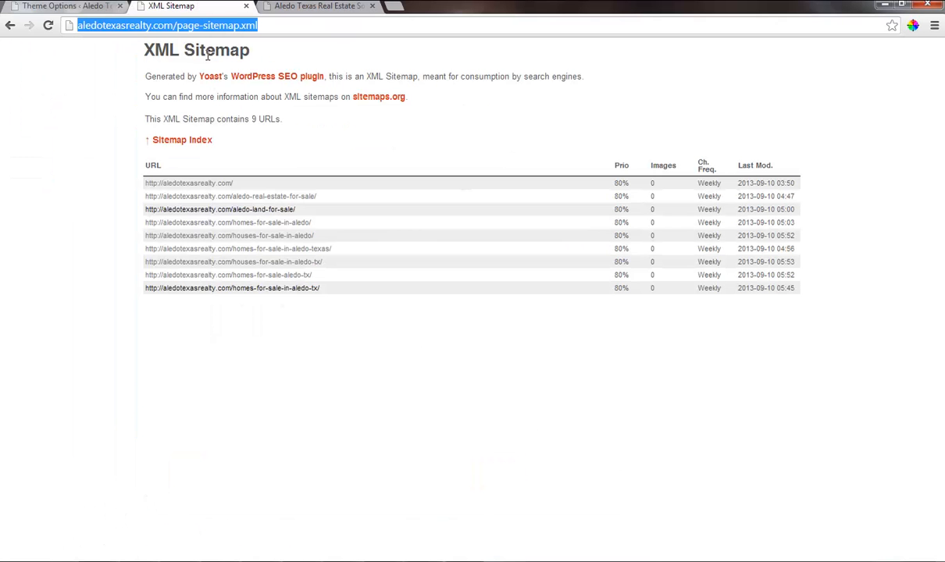
key(alt+Left)
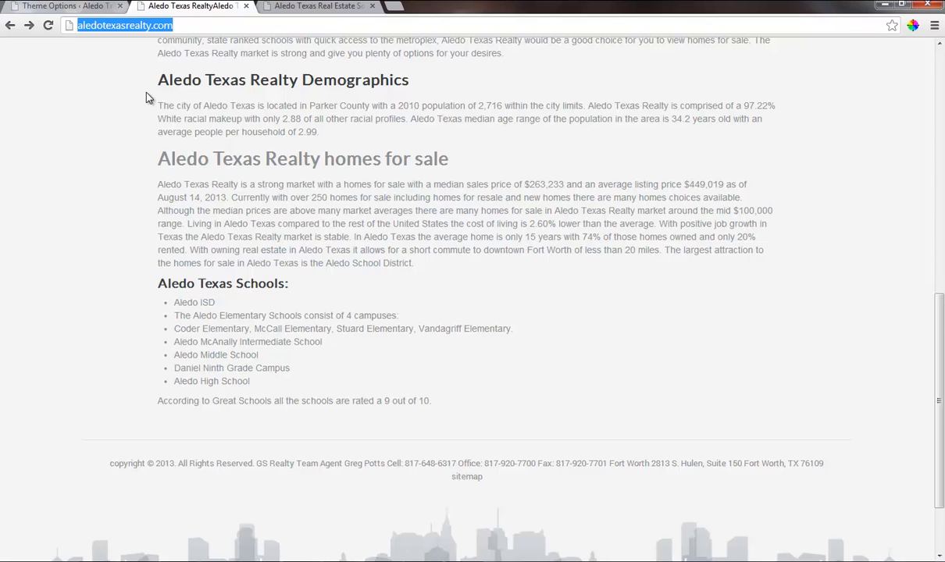
key(Return)
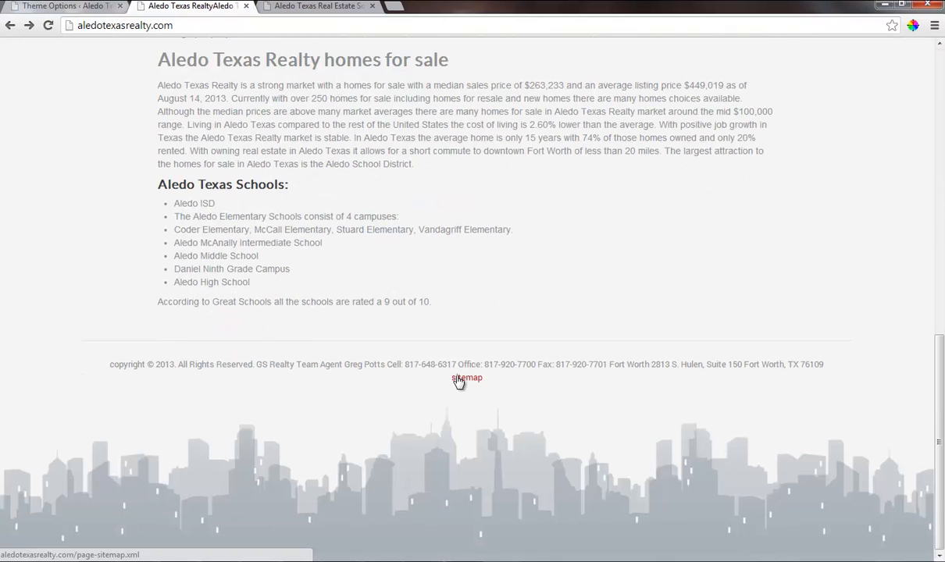
click(467, 378)
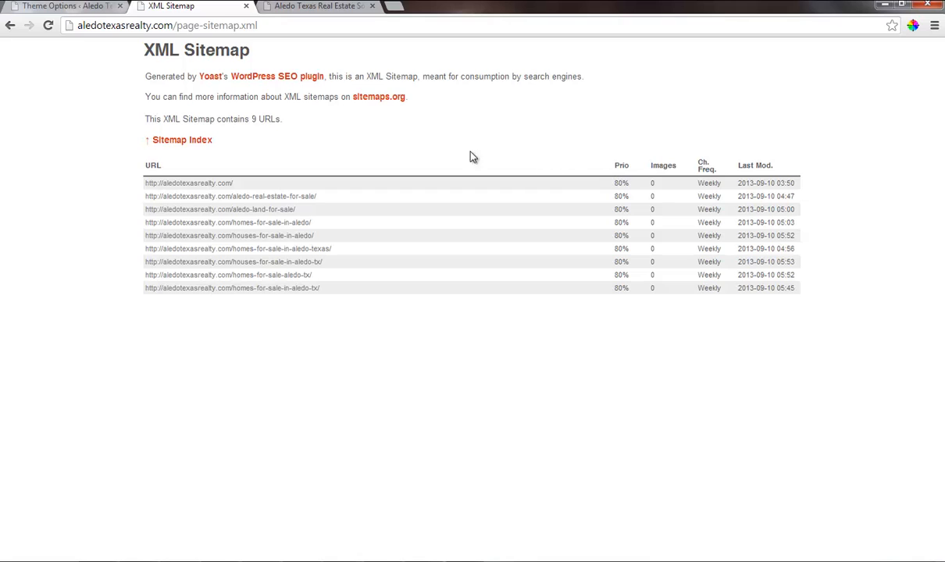
drag(699, 184, 725, 297)
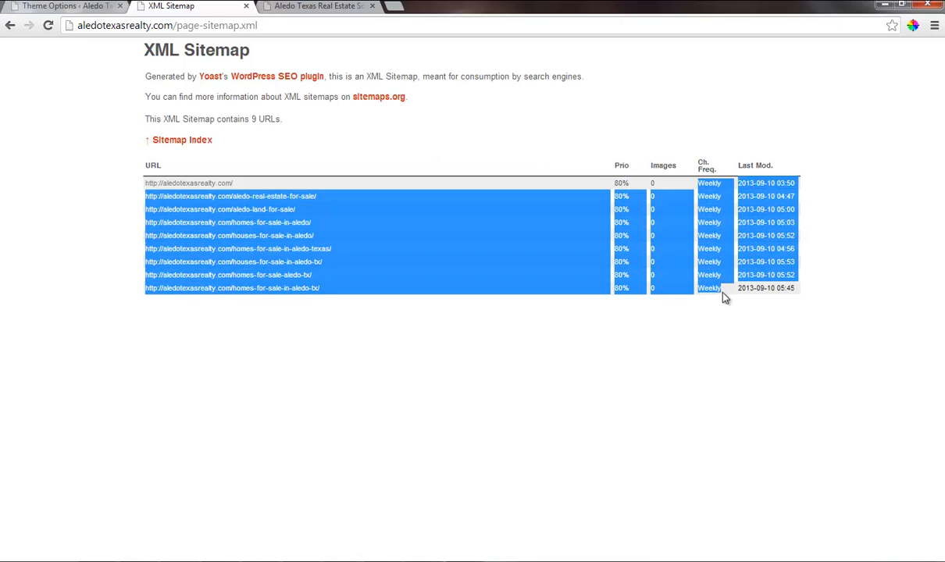
click(317, 353)
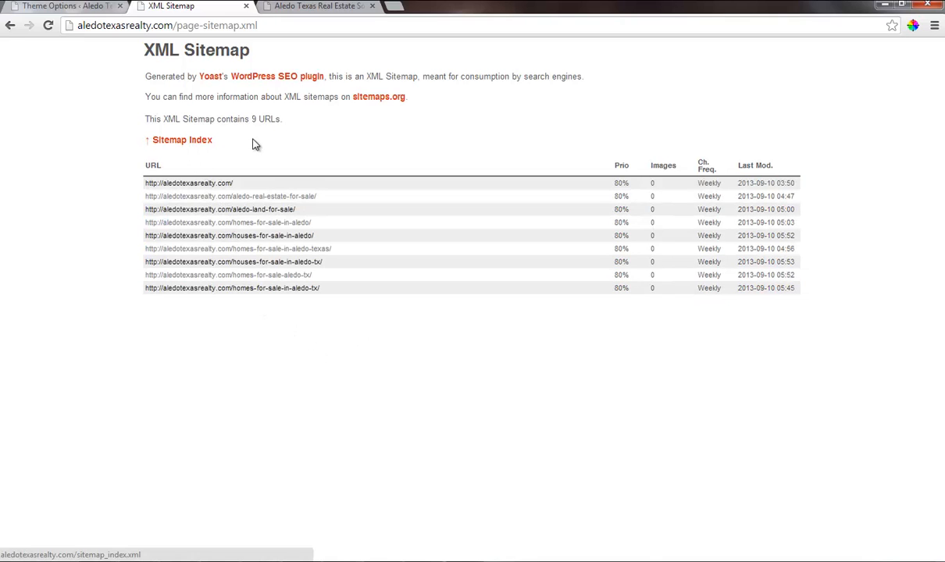
Stop excluding Media (attachment) from the Yoast SEO XML sitemap and save the settings.
click(75, 6)
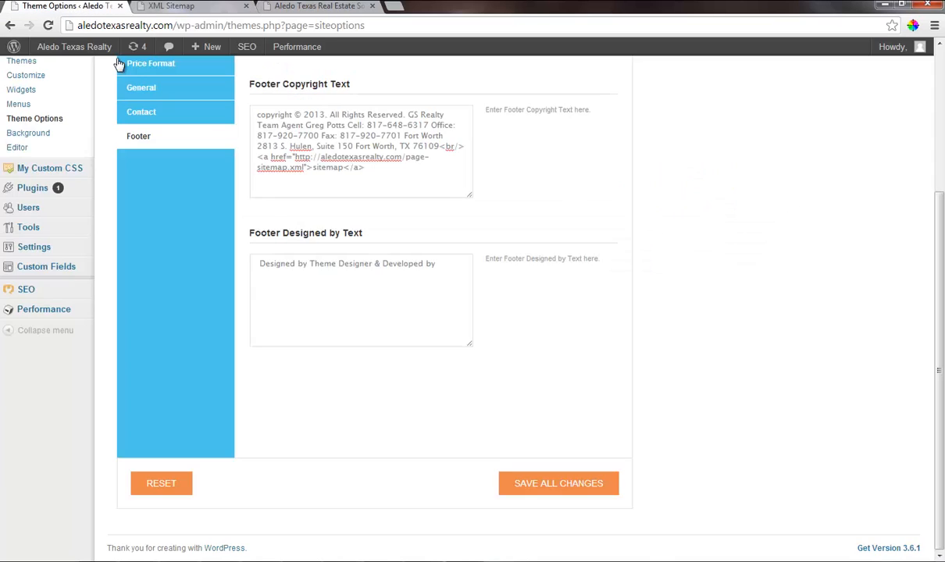
mouse_move(63, 289)
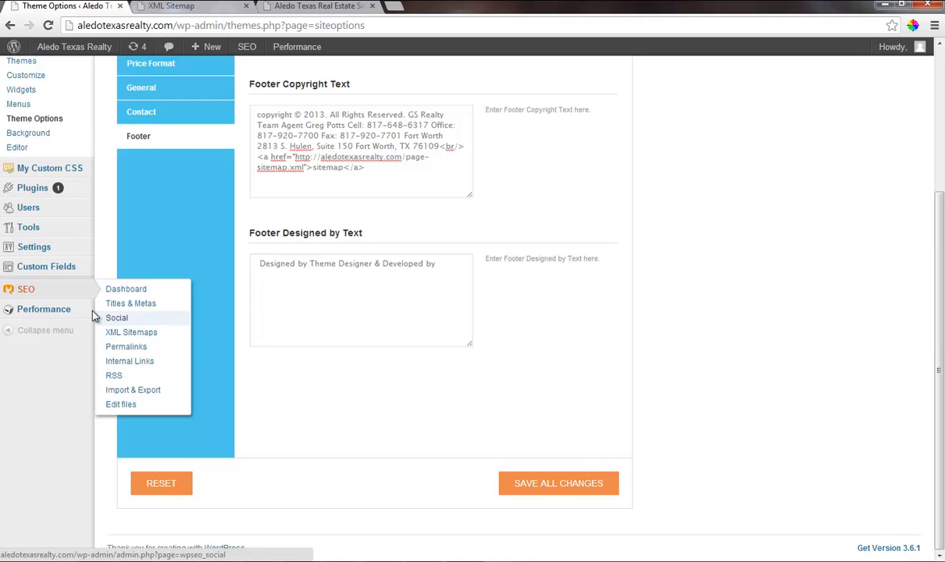
click(134, 332)
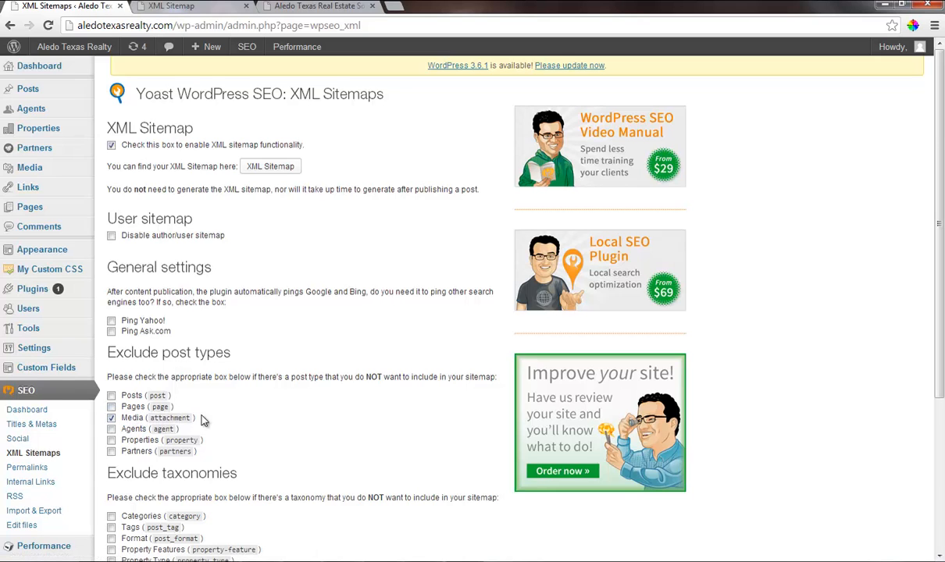
scroll(195, 400, down, 3)
click(111, 288)
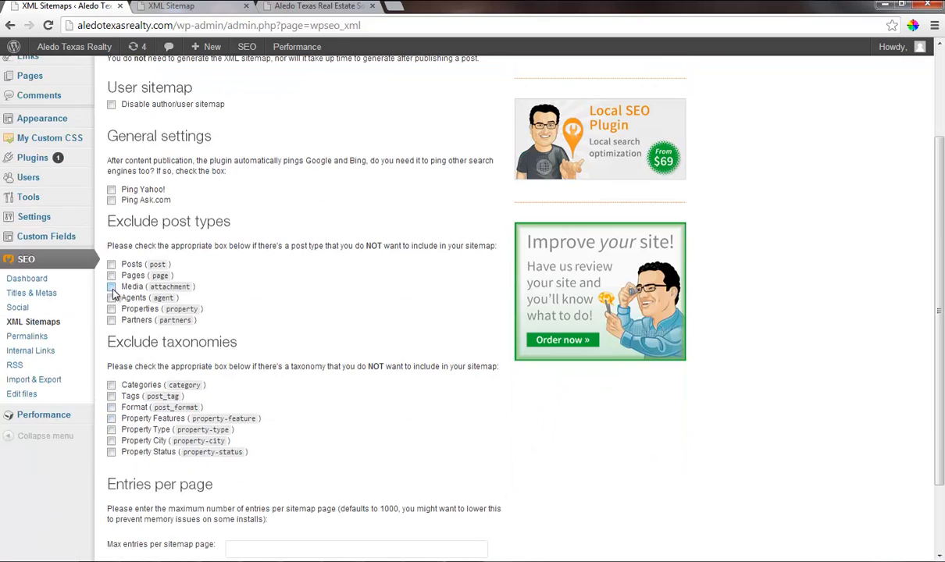
scroll(182, 359, down, 2)
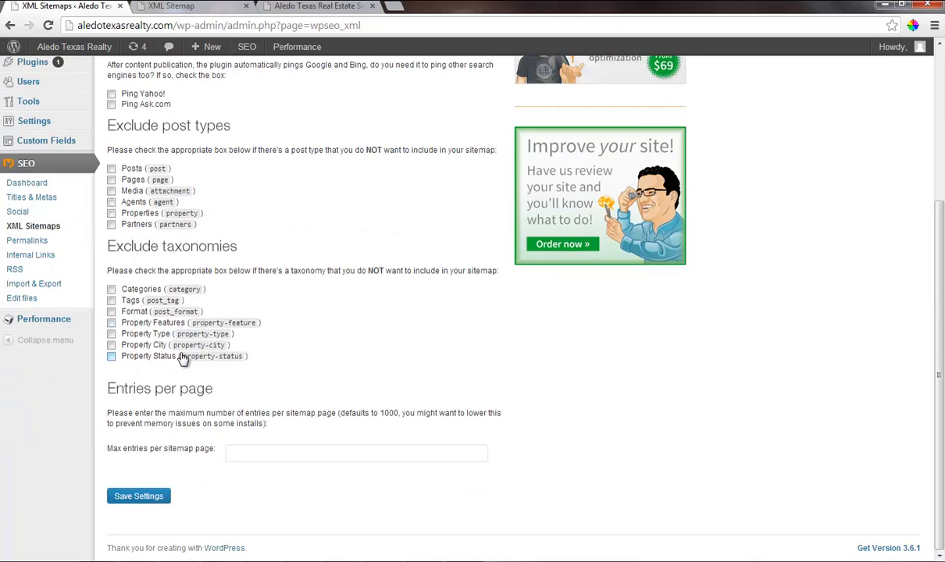
click(129, 497)
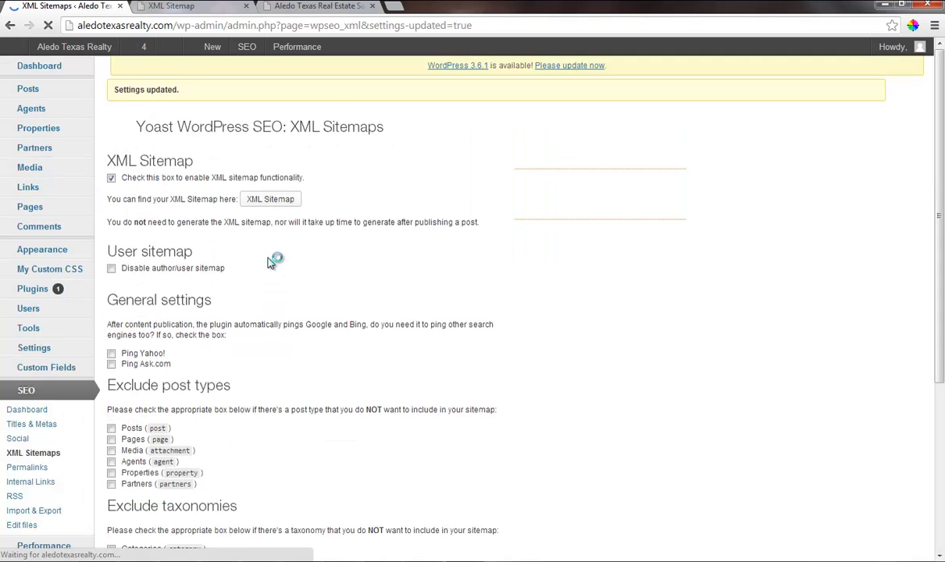
Examine the page sitemap through the Yoast XML sitemap index and return to the sitemap settings to review them.
click(280, 206)
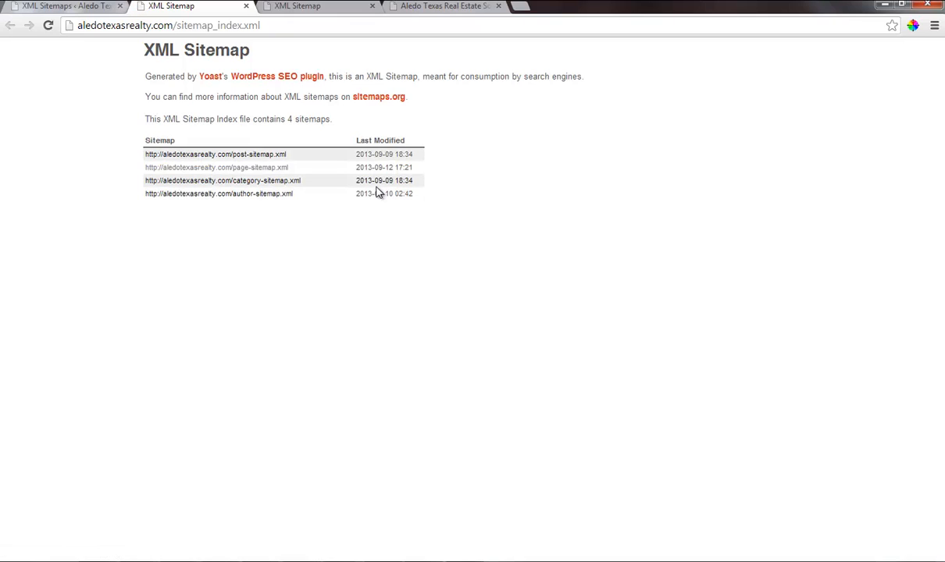
click(234, 169)
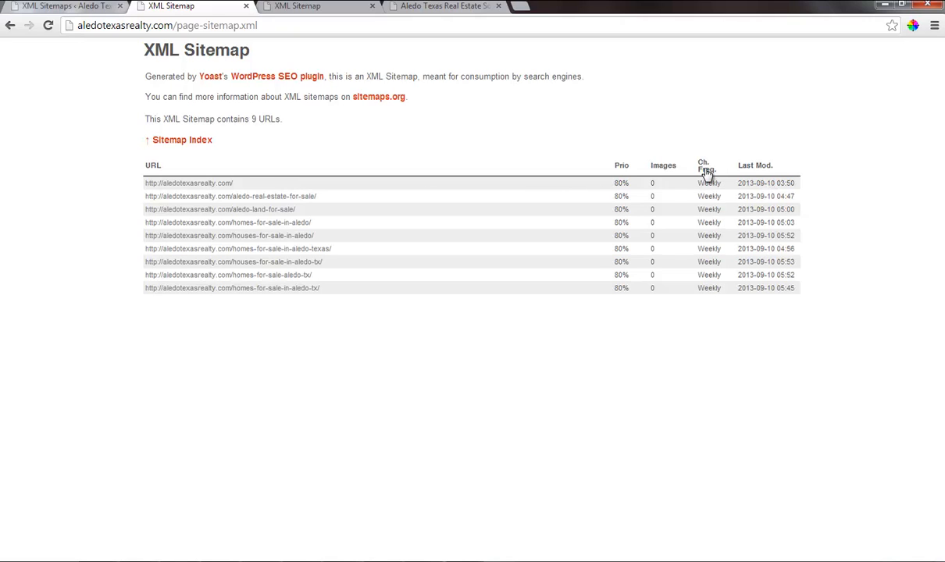
click(82, 9)
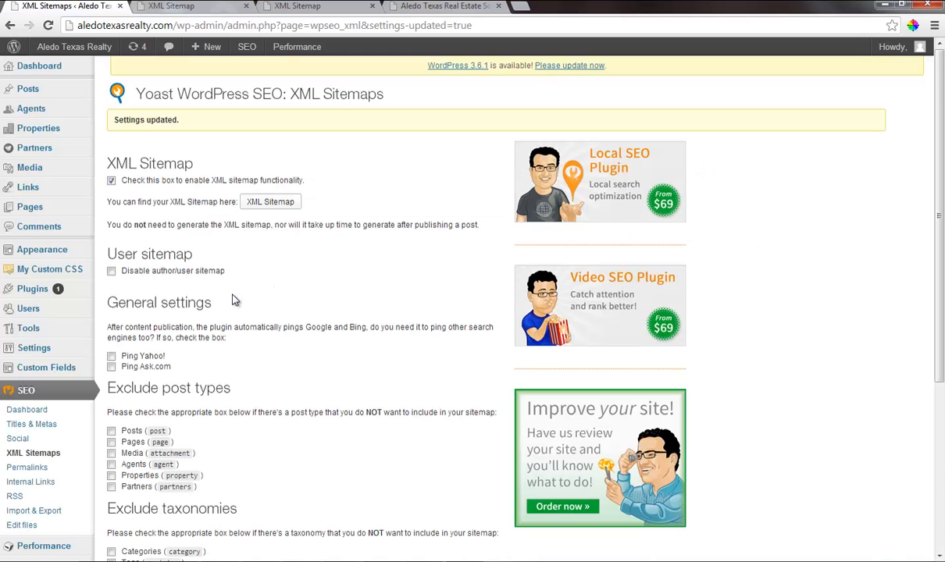
scroll(234, 297, down, 3)
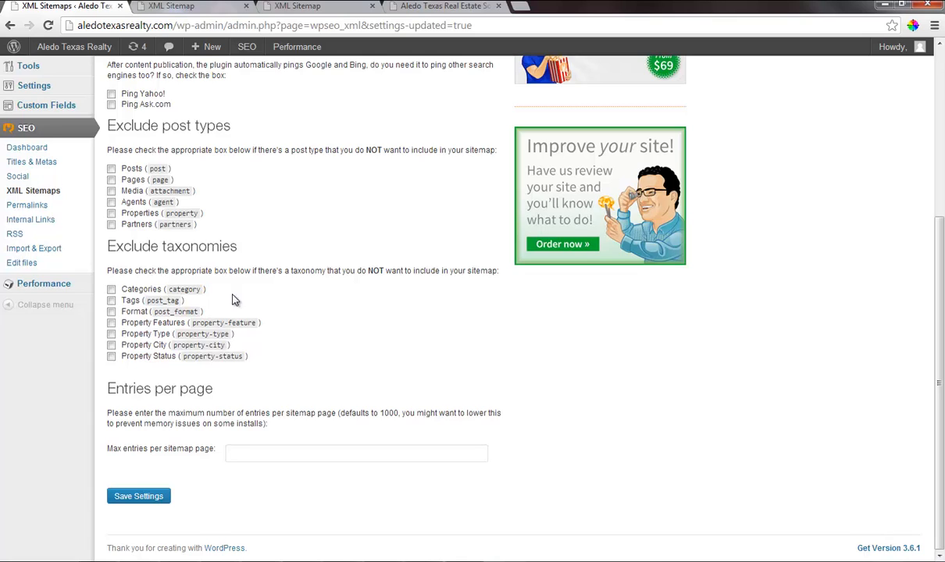